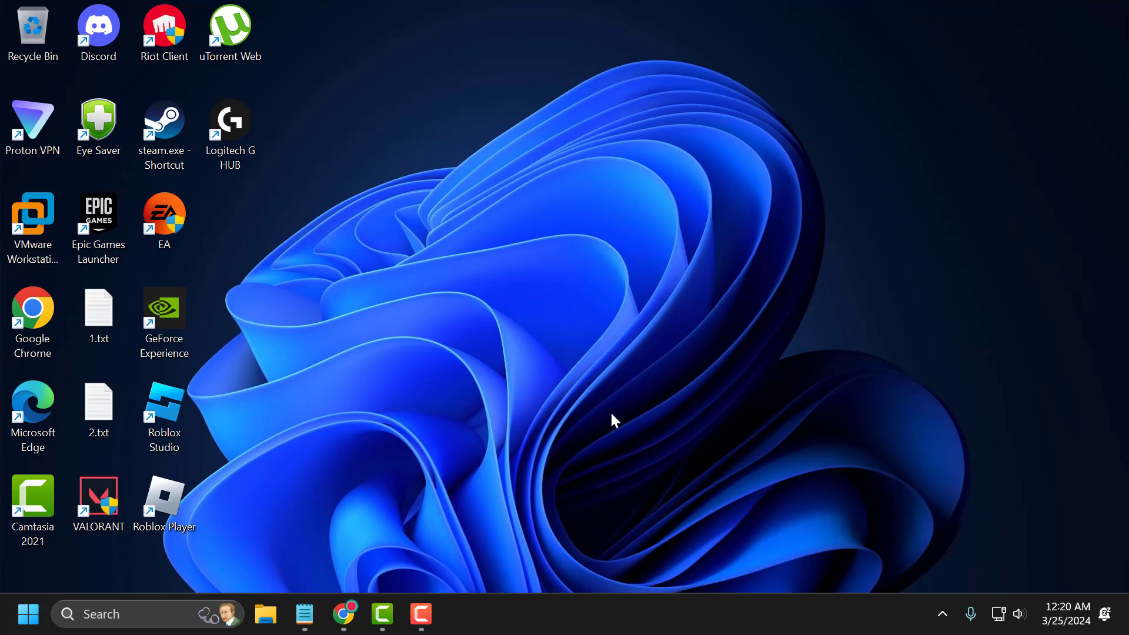
Step: Search Windows for the Registry Editor and open it
{"action": "left_click", "coordinate": [137, 613]}
{"action": "type", "text": "re"}
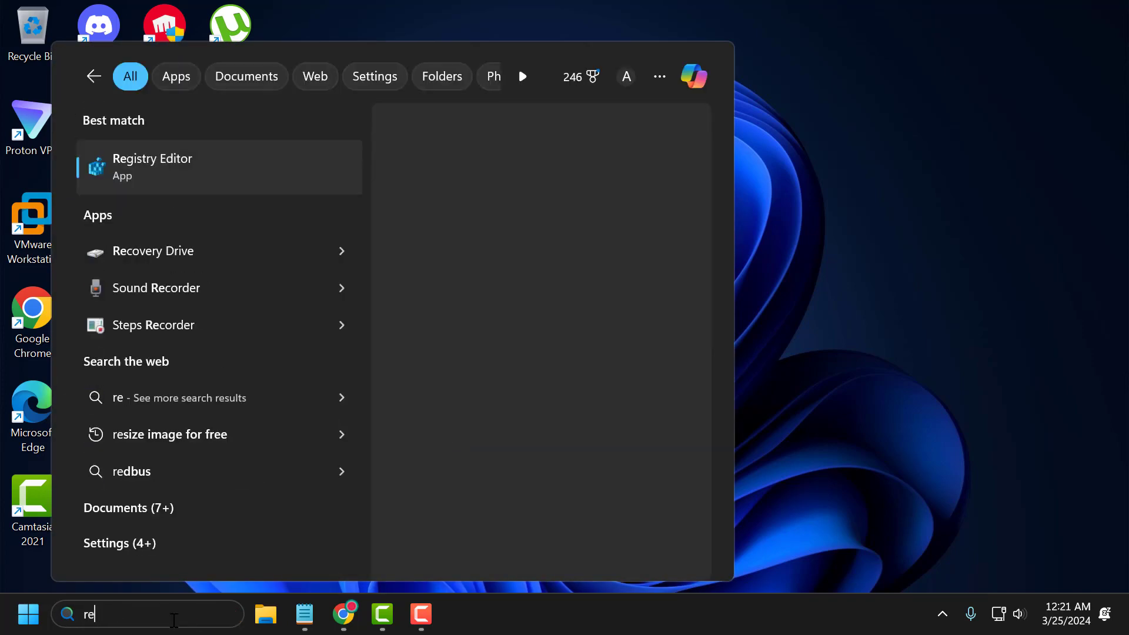
{"action": "left_click", "coordinate": [200, 178]}
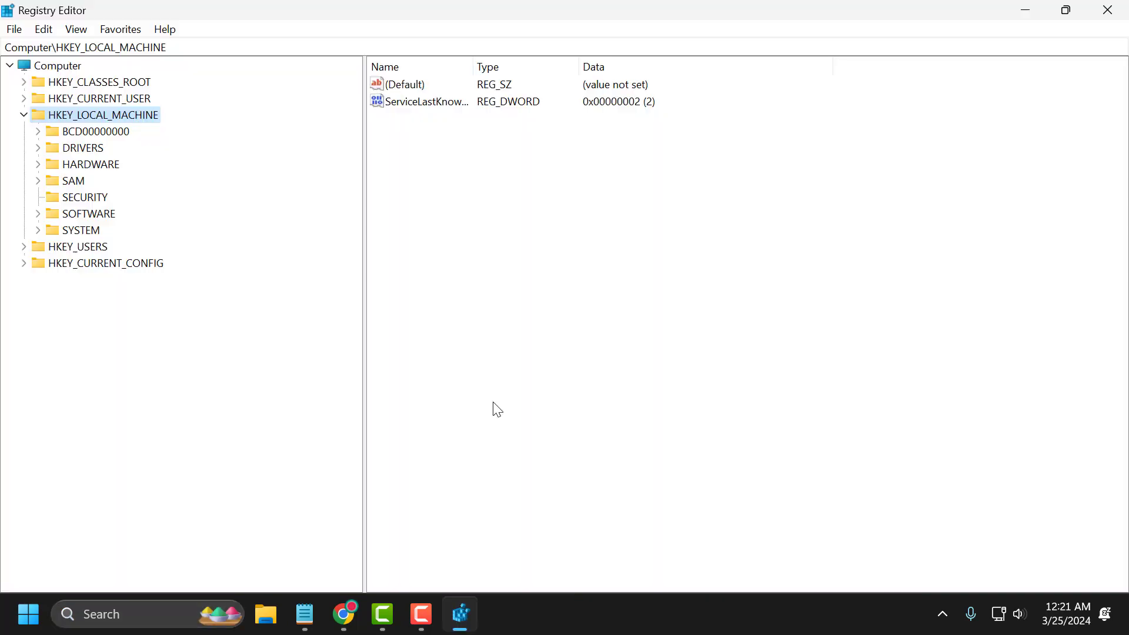
Step: Copy the GraphicsDrivers path from 2.txt in Notepad and go to Computer\HKEY_LOCAL_MACHINE\SYSTEM\CurrentControlSet\Control\GraphicsDrivers in Registry Editor
{"action": "left_click", "coordinate": [303, 611]}
{"action": "triple_click", "coordinate": [523, 214]}
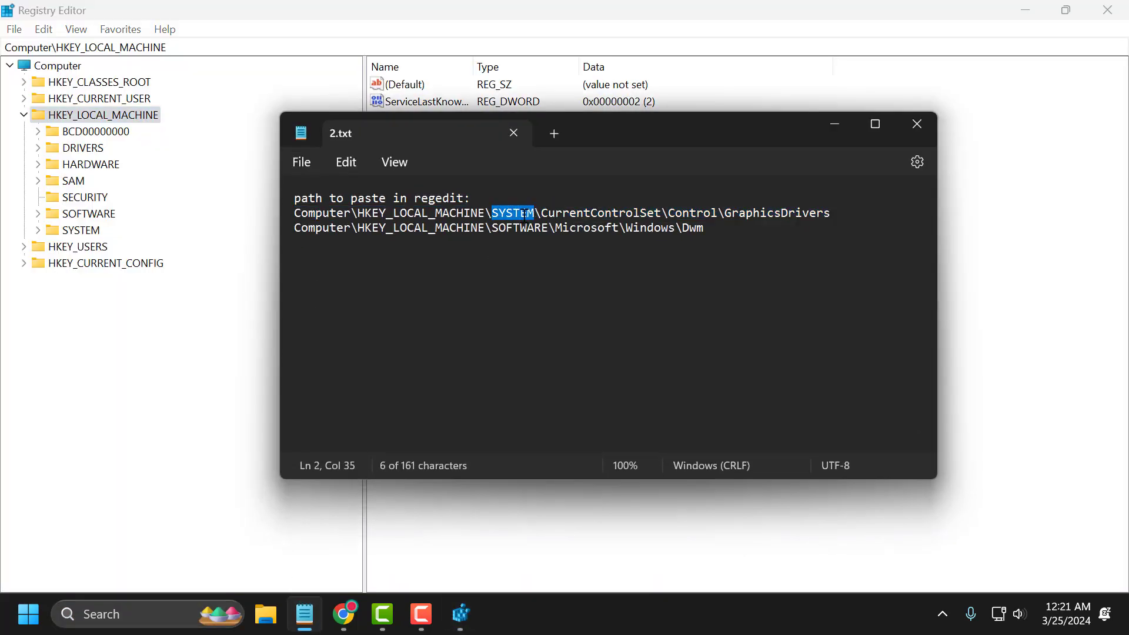
{"action": "key", "text": "ctrl+c"}
{"action": "left_click", "coordinate": [834, 124]}
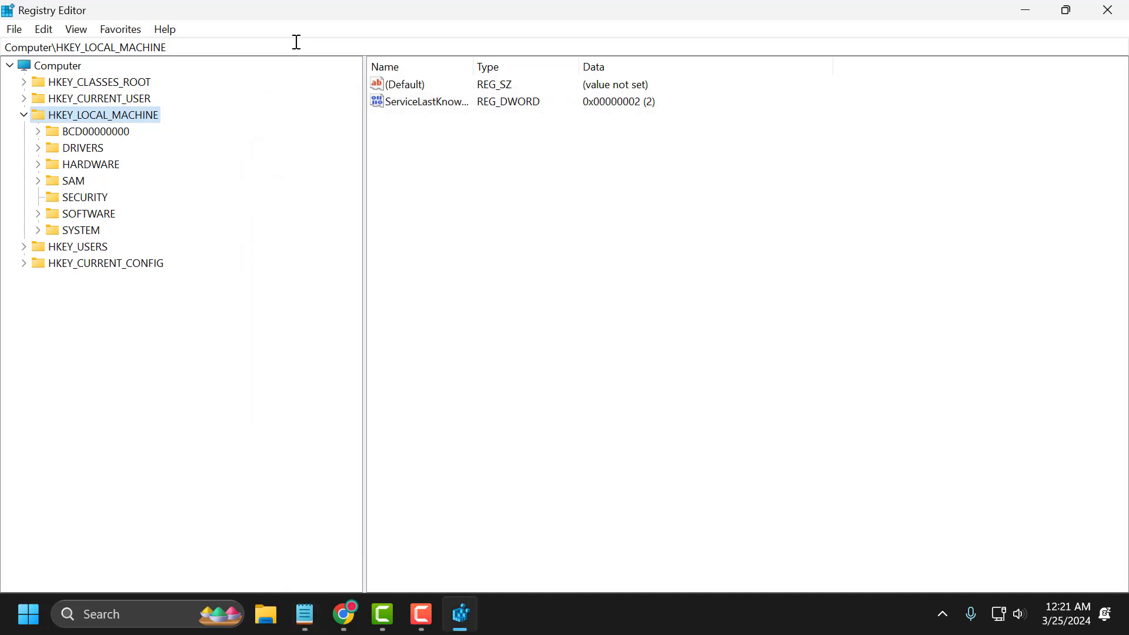
{"action": "left_click", "coordinate": [296, 46]}
{"action": "key", "text": "ctrl+v"}
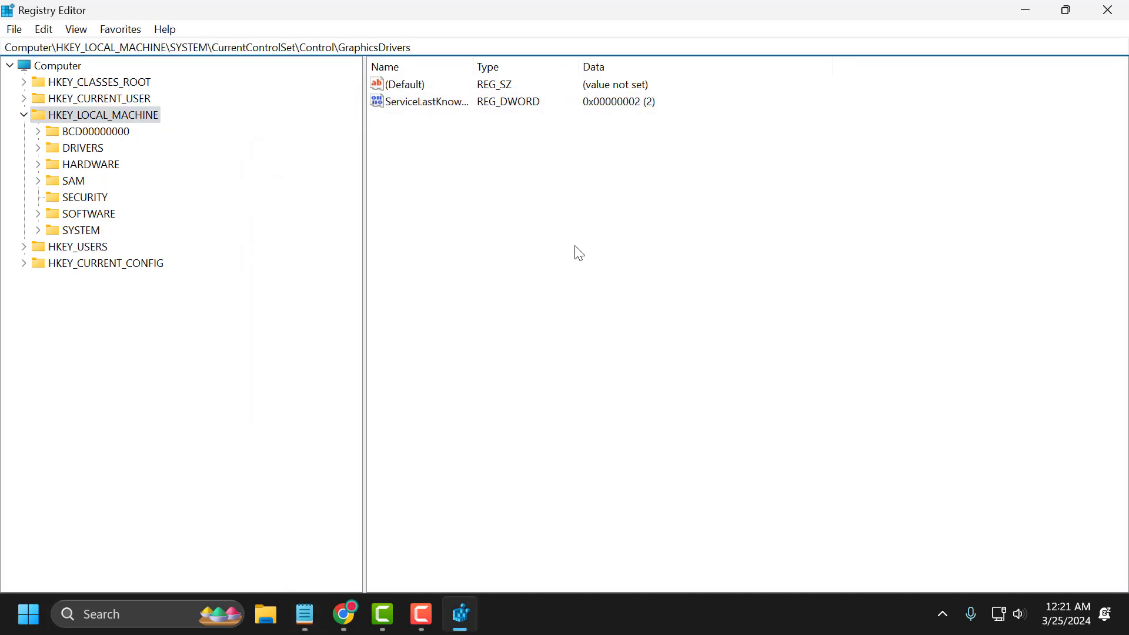
{"action": "key", "text": "Return"}
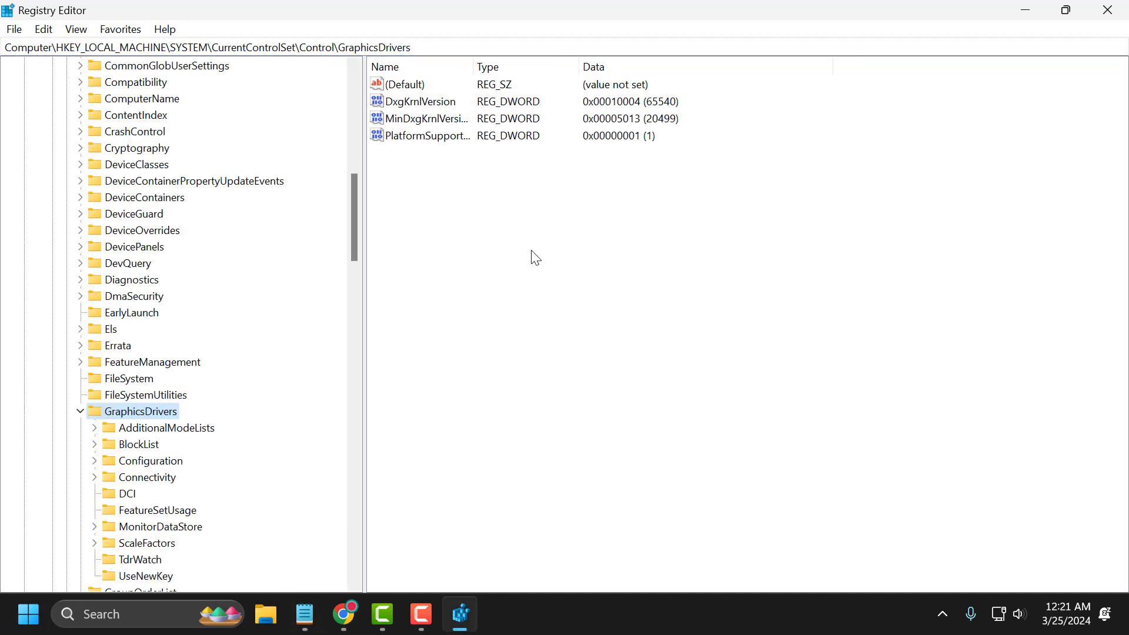
Step: Create a new DWORD (32-bit) value named TdrDelay in the GraphicsDrivers key
{"action": "right_click", "coordinate": [564, 248]}
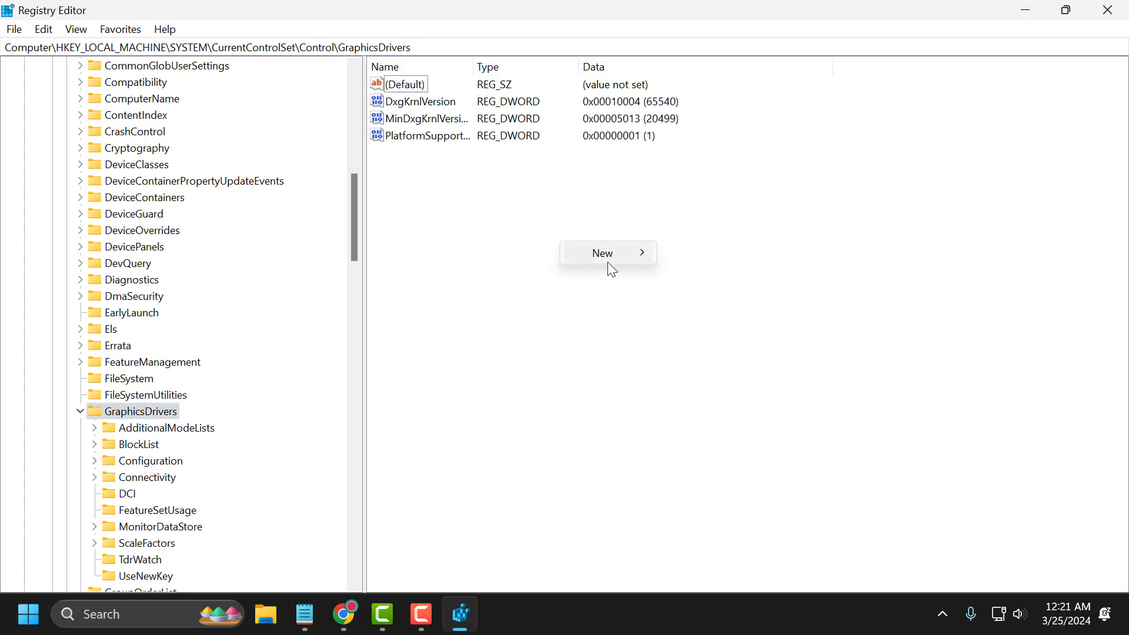
{"action": "mouse_move", "coordinate": [608, 261]}
{"action": "left_click", "coordinate": [712, 322]}
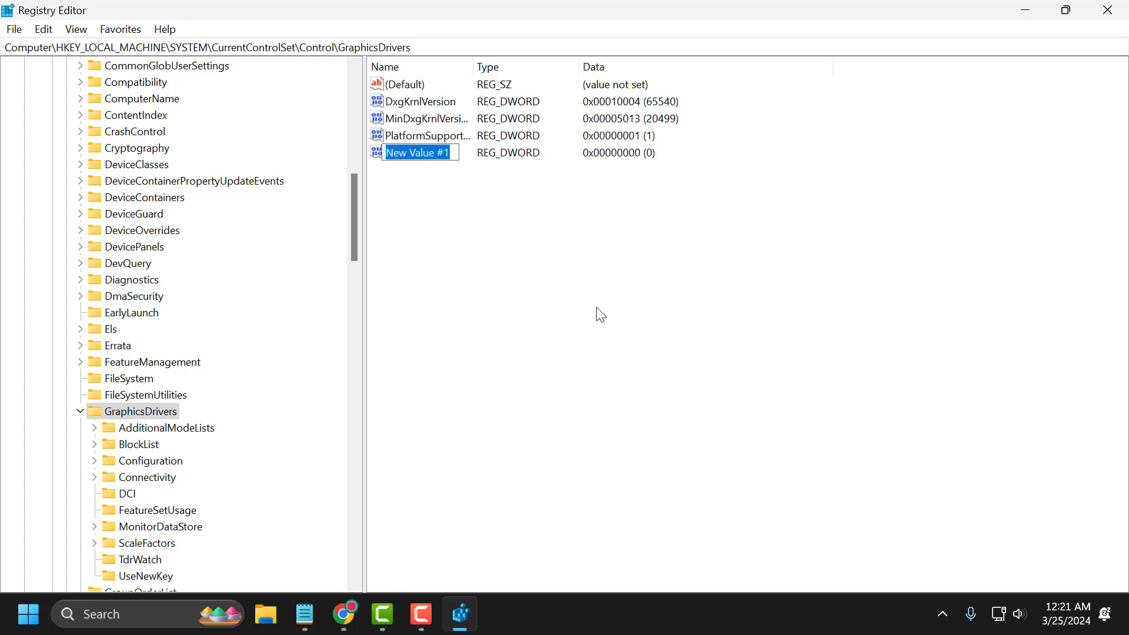
{"action": "key", "text": "BackSpace"}
{"action": "type", "text": "T"}
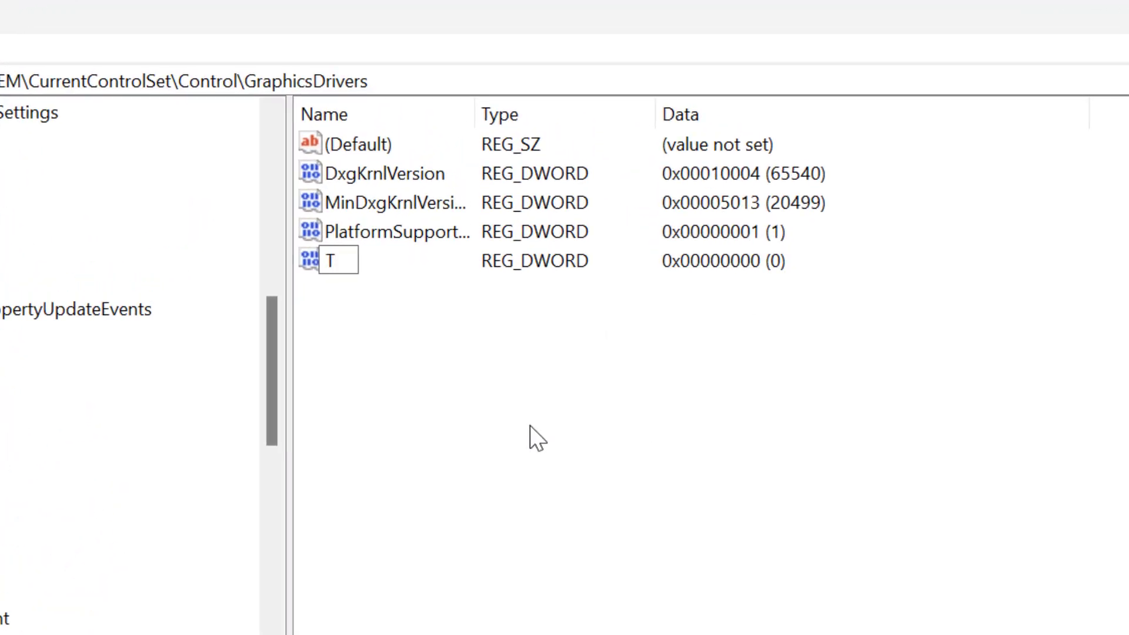
{"action": "type", "text": "drDe"}
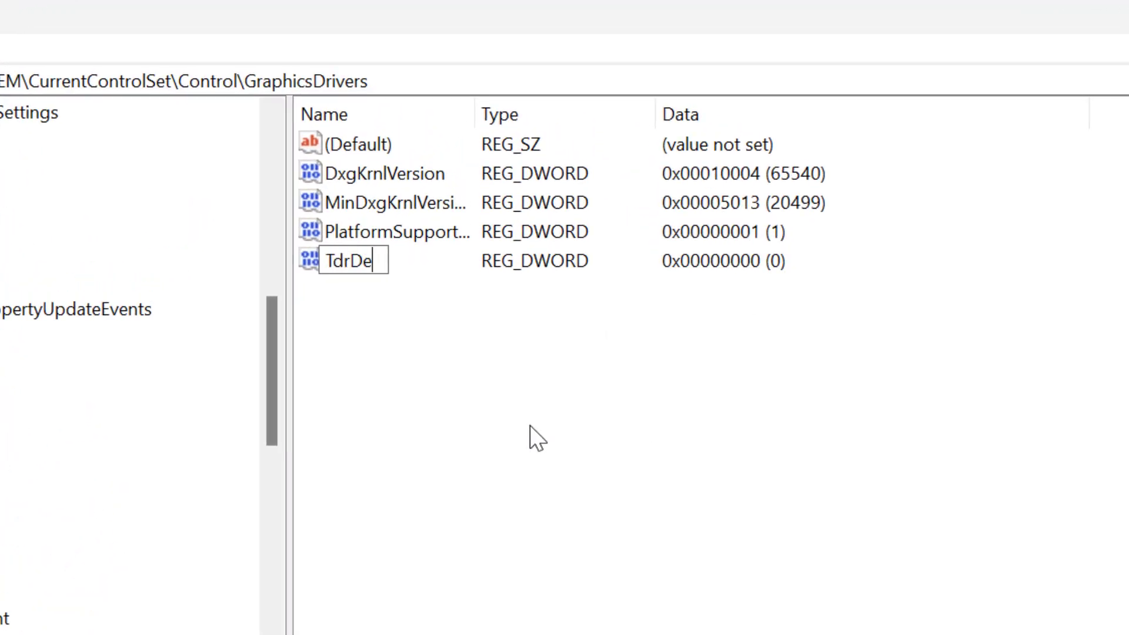
{"action": "type", "text": "lay"}
{"action": "key", "text": "Return"}
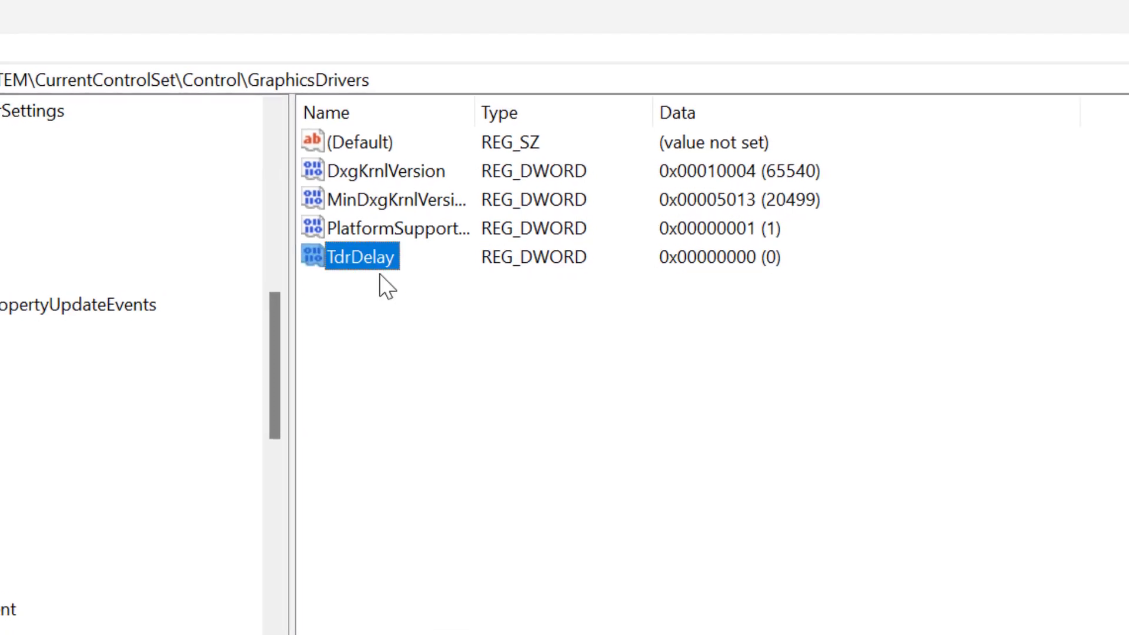
Step: Set the value data of TdrDelay to 8 and save it
{"action": "double_click", "coordinate": [379, 270]}
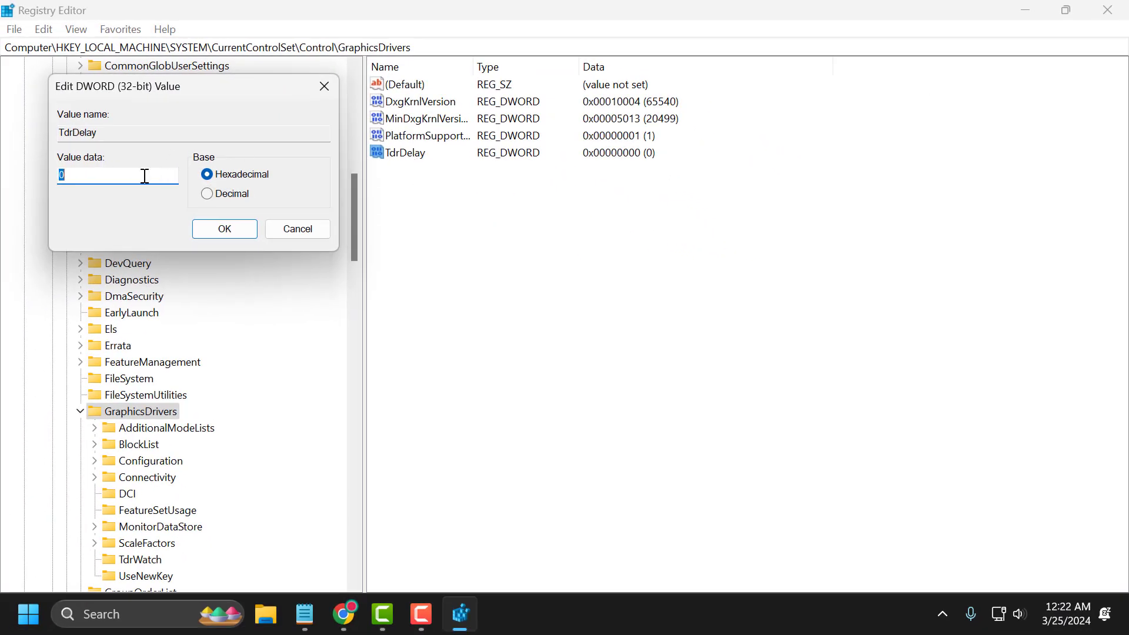
{"action": "type", "text": "8"}
{"action": "left_click", "coordinate": [229, 229]}
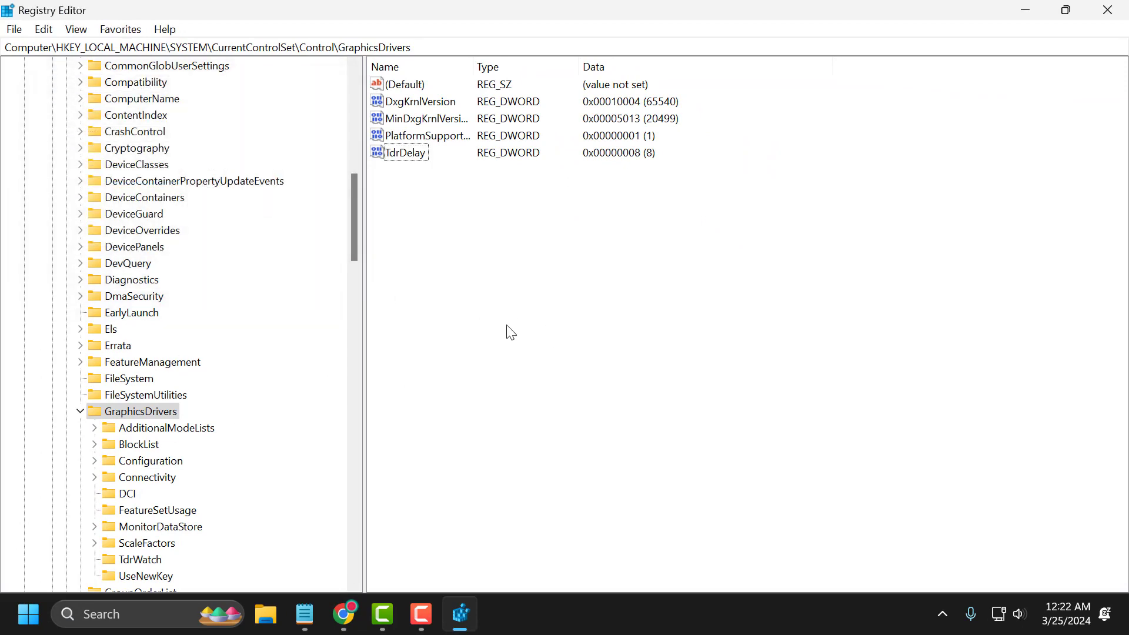
Step: Copy the Dwm path from 2.txt in Notepad and go to Computer\HKEY_LOCAL_MACHINE\SOFTWARE\Microsoft\Windows\Dwm in Registry Editor
{"action": "left_click", "coordinate": [304, 614]}
{"action": "triple_click", "coordinate": [565, 233]}
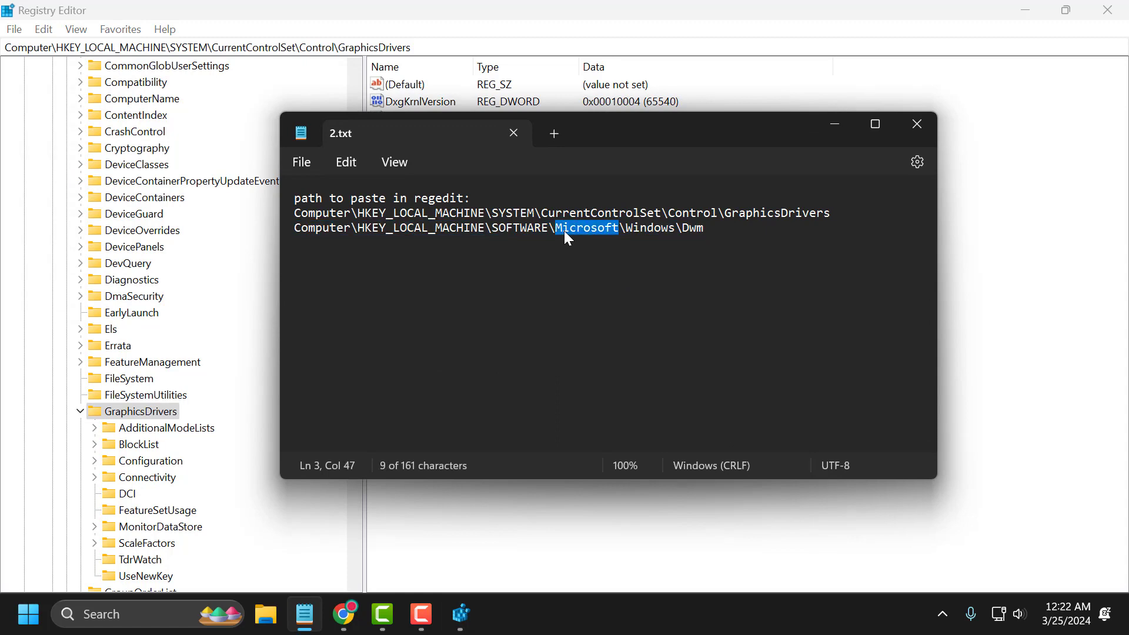
{"action": "left_click", "coordinate": [834, 124]}
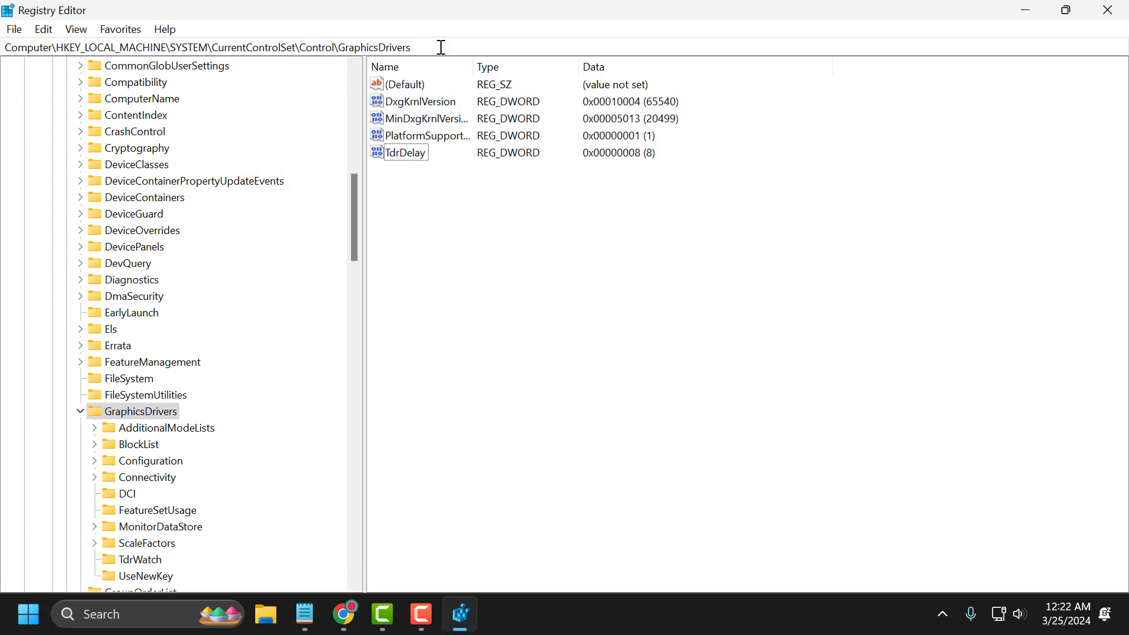
{"action": "left_click", "coordinate": [439, 47]}
{"action": "key", "text": "ctrl+v"}
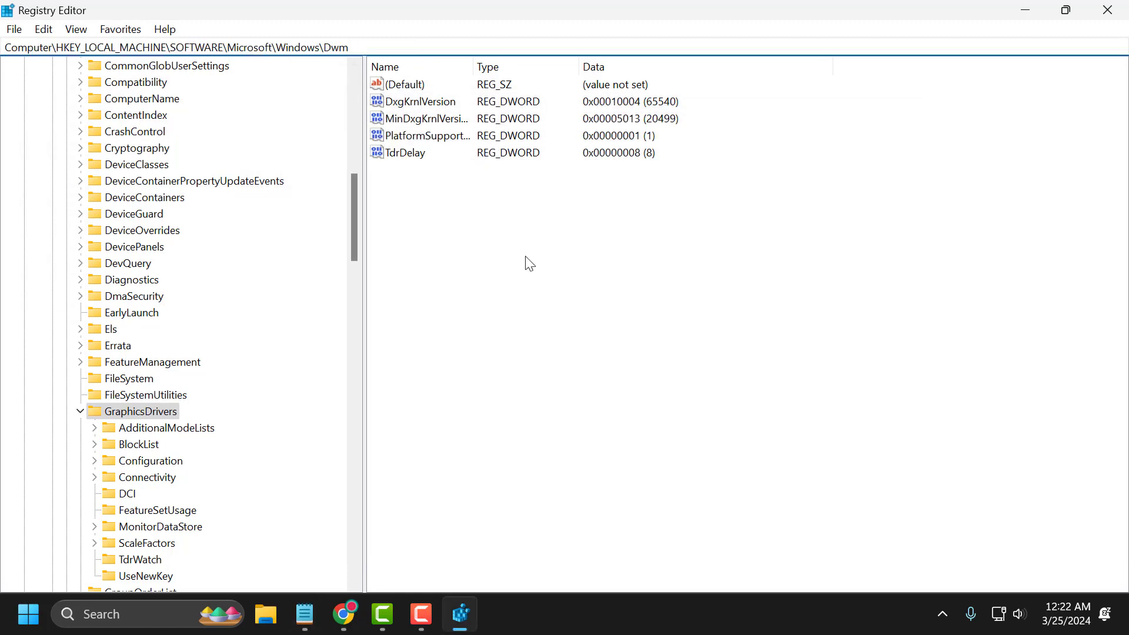
{"action": "key", "text": "Return"}
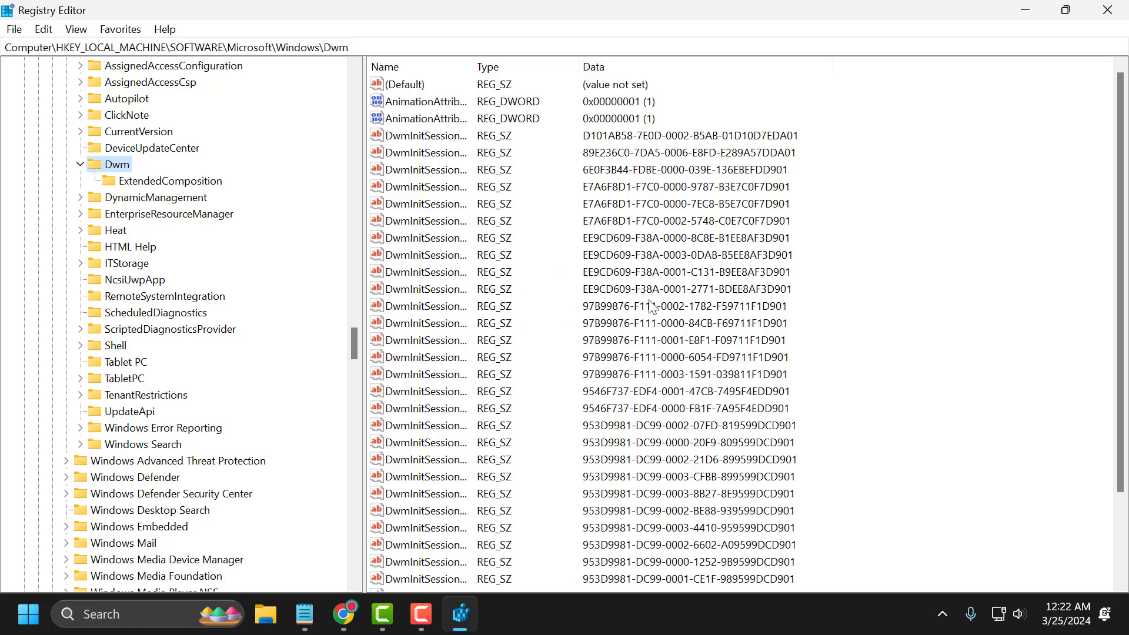
Step: Create a new DWORD (32-bit) value named OverlayTestmode in the Dwm key
{"action": "scroll", "coordinate": [958, 350], "scroll_direction": "down", "scroll_amount": 1}
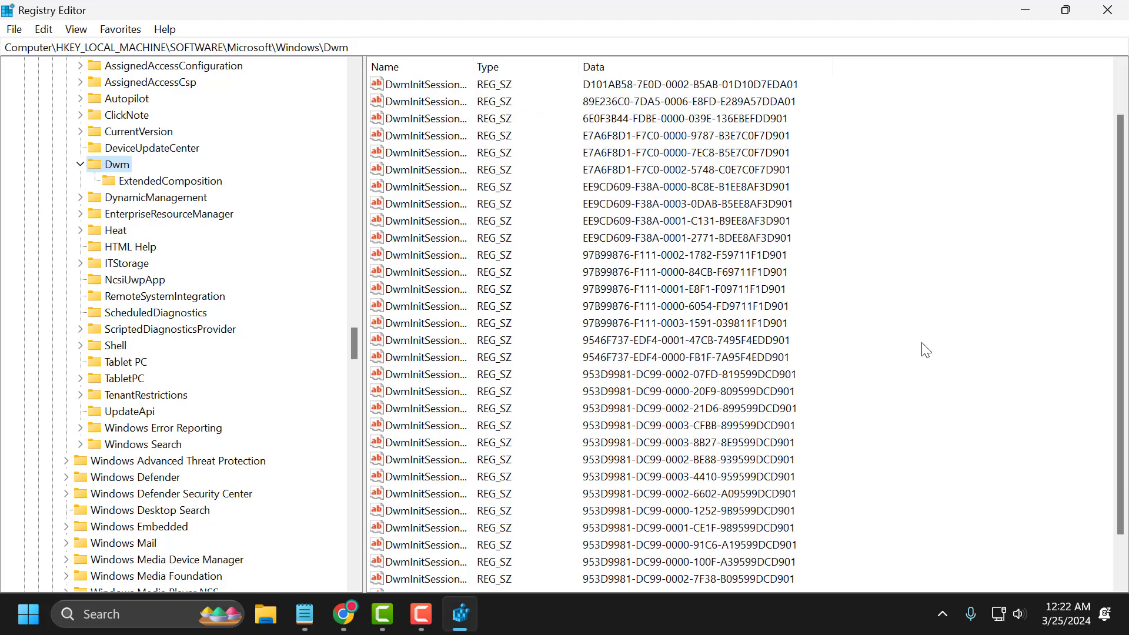
{"action": "right_click", "coordinate": [938, 293]}
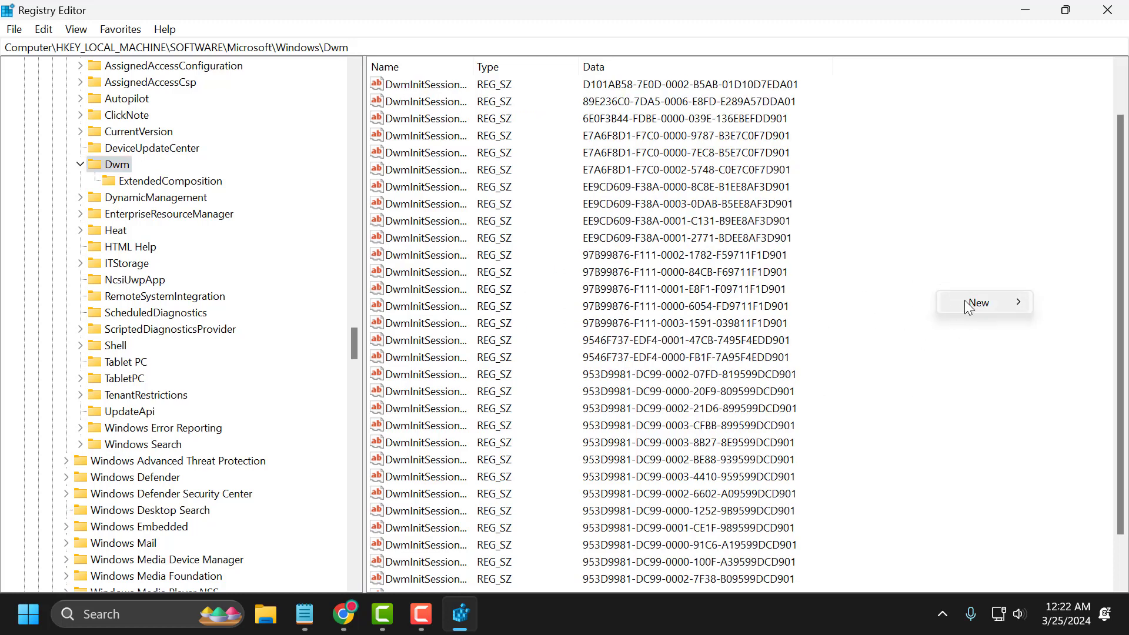
{"action": "mouse_move", "coordinate": [971, 305]}
{"action": "left_click", "coordinate": [867, 372]}
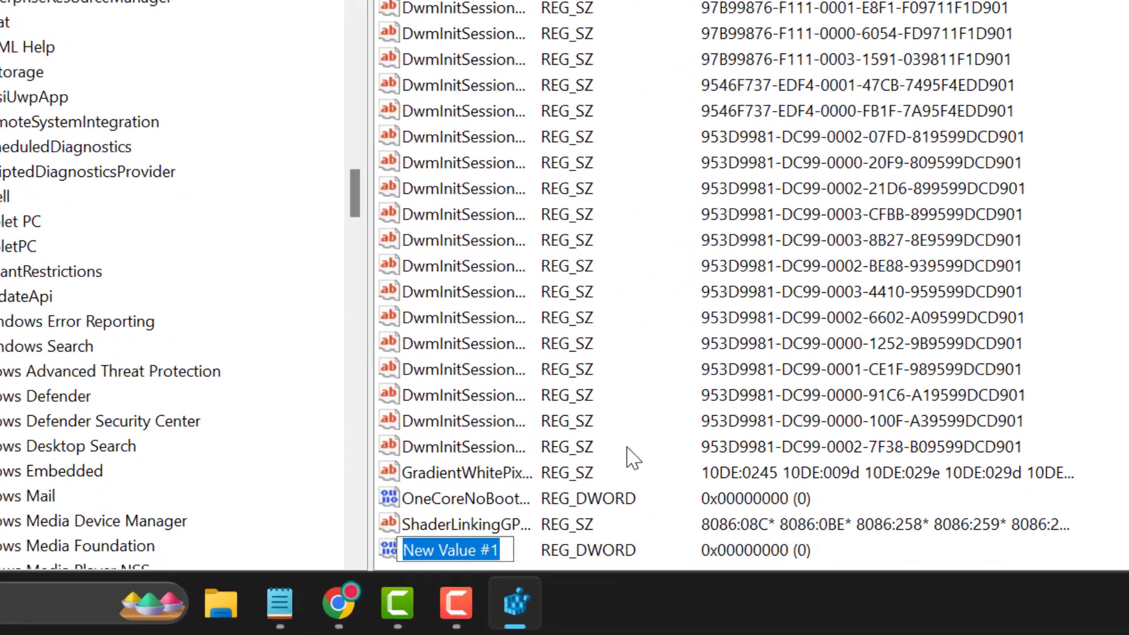
{"action": "type", "text": "O"}
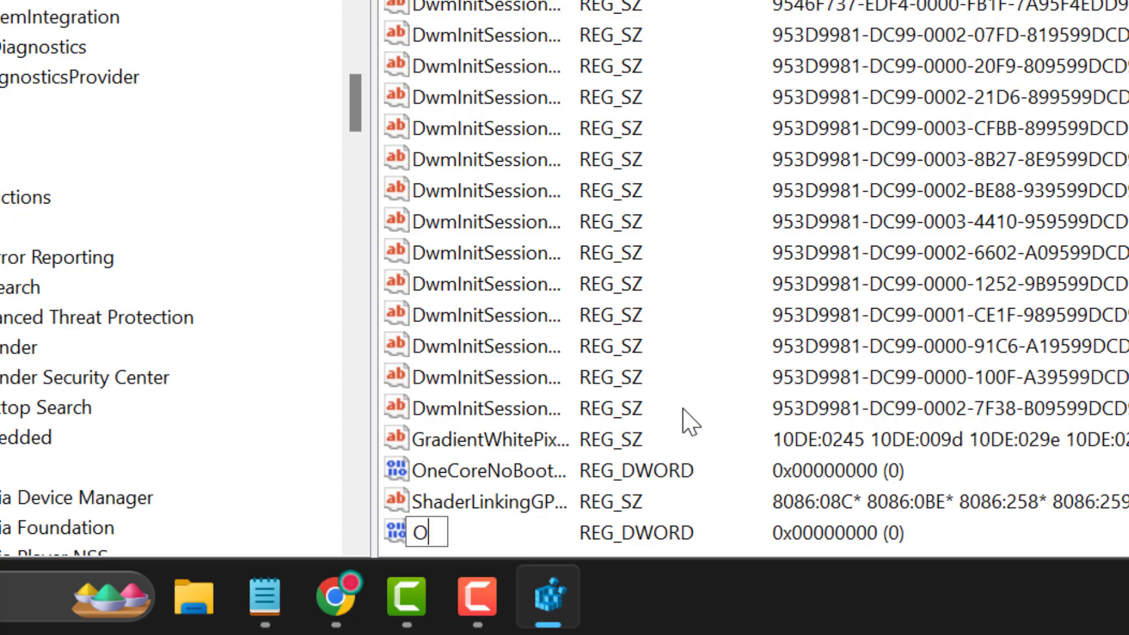
{"action": "type", "text": "verlay"}
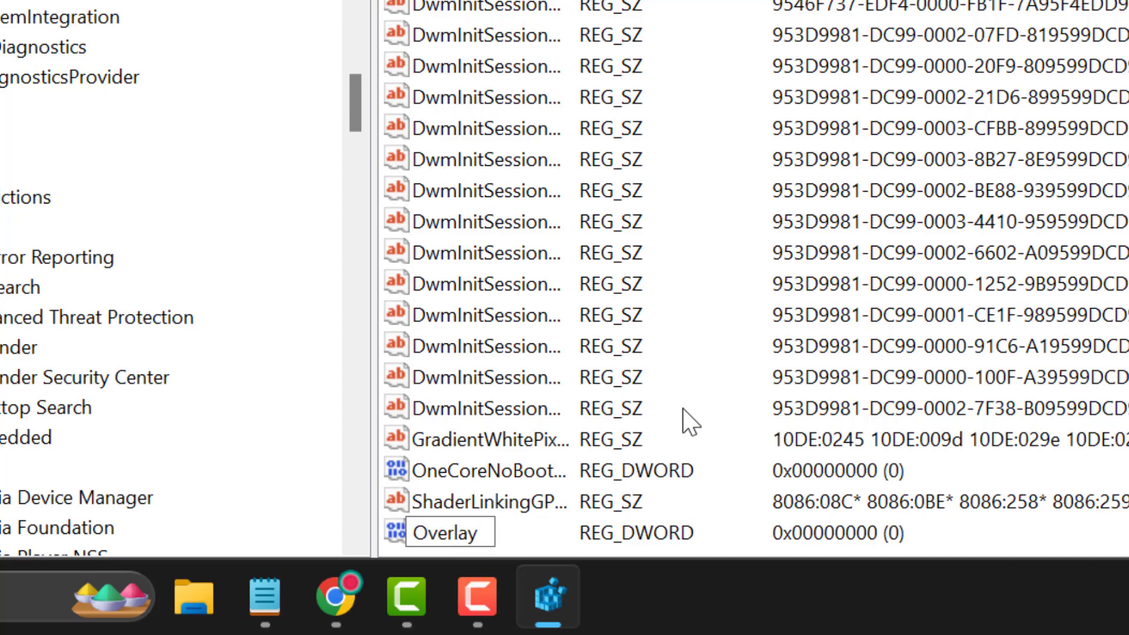
{"action": "type", "text": "Test"}
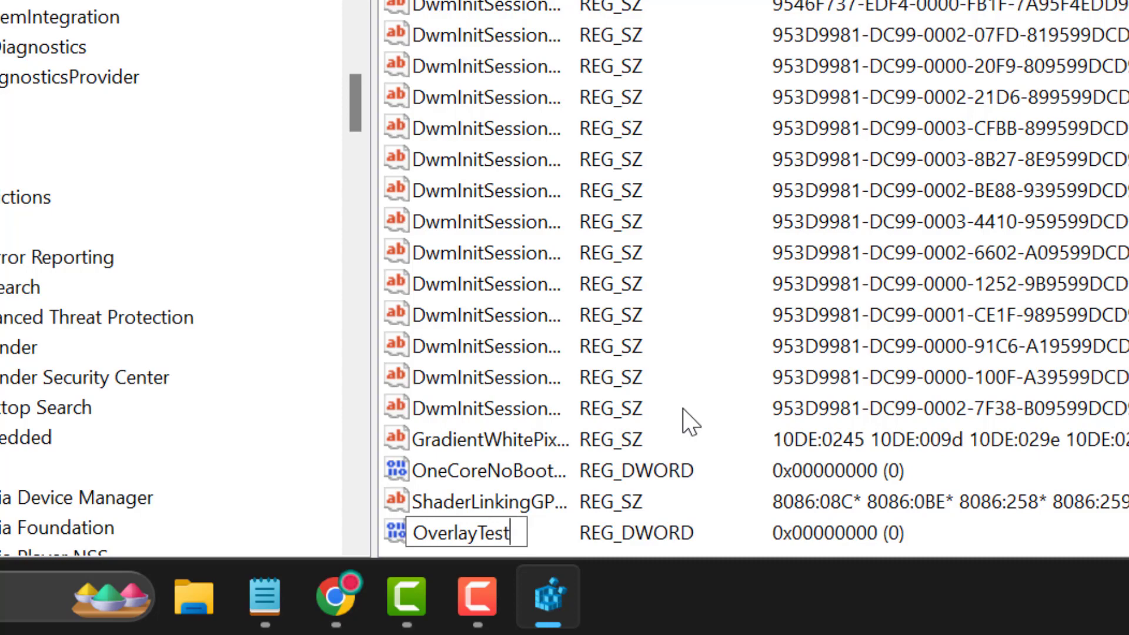
{"action": "type", "text": "mod"}
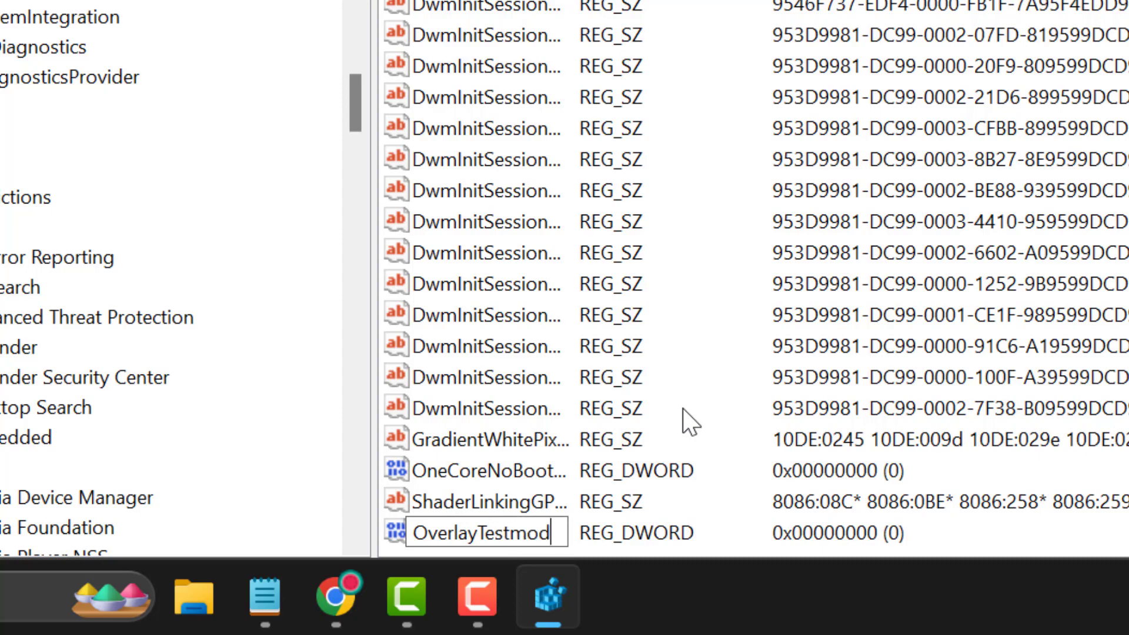
{"action": "type", "text": "e"}
{"action": "key", "text": "Return"}
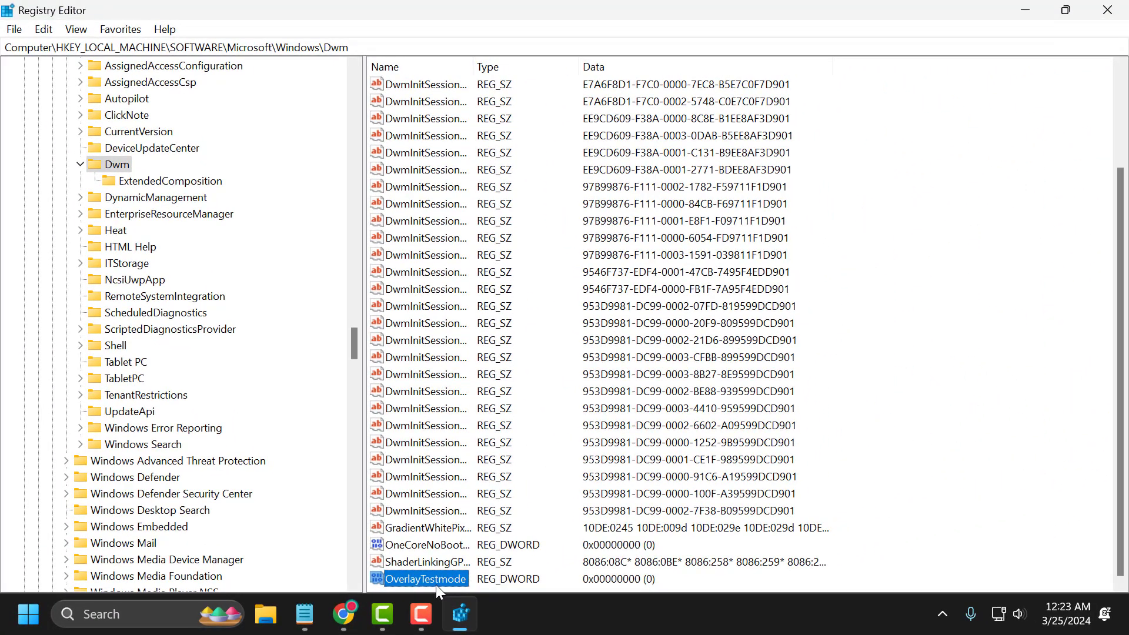
Step: Set the value data of OverlayTestmode to 5 and refresh the registry view
{"action": "double_click", "coordinate": [435, 582]}
{"action": "left_click_drag", "start_coordinate": [83, 177], "coordinate": [61, 176]}
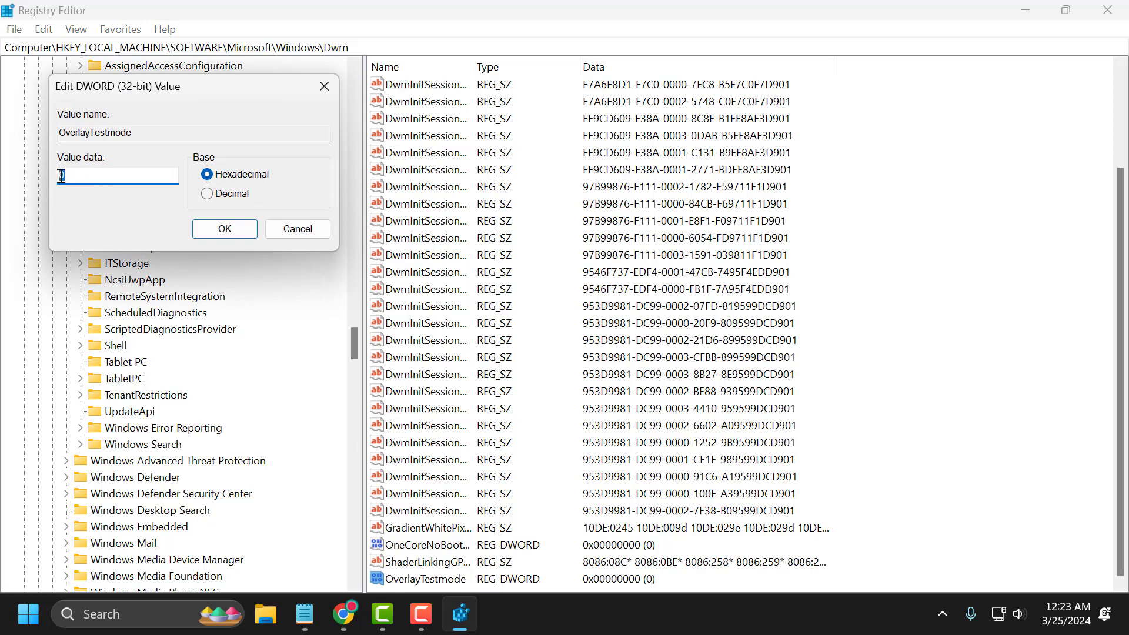
{"action": "type", "text": "5"}
{"action": "left_click", "coordinate": [242, 231]}
{"action": "key", "text": "F5"}
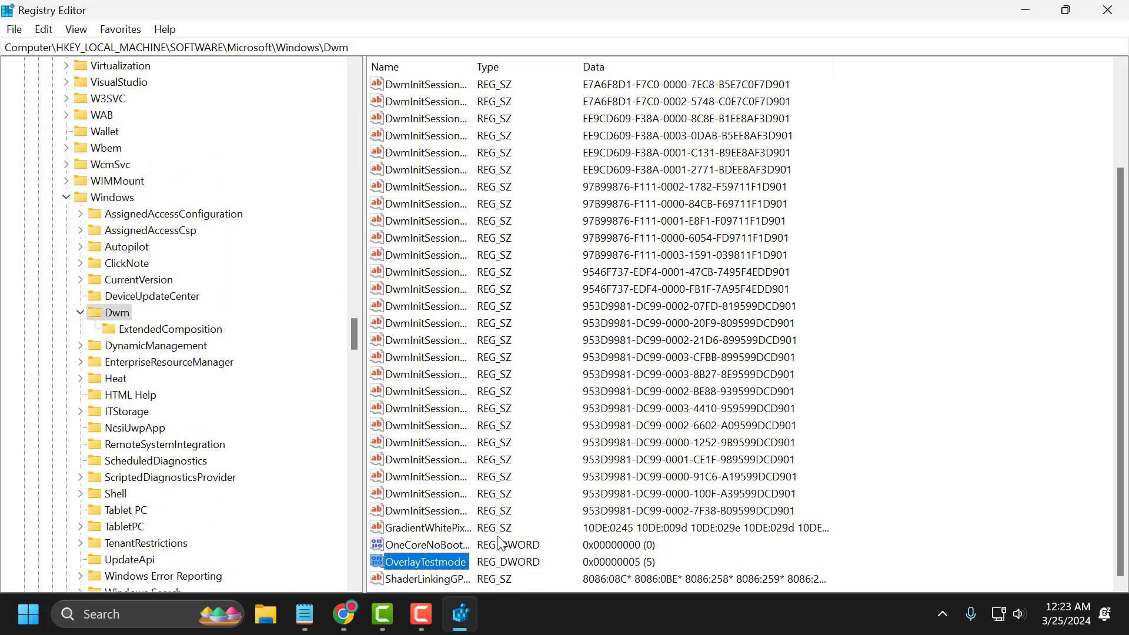
Step: Collapse the Dwm, Windows, SOFTWARE and HKEY_LOCAL_MACHINE branches and close Registry Editor
{"action": "left_click", "coordinate": [81, 313]}
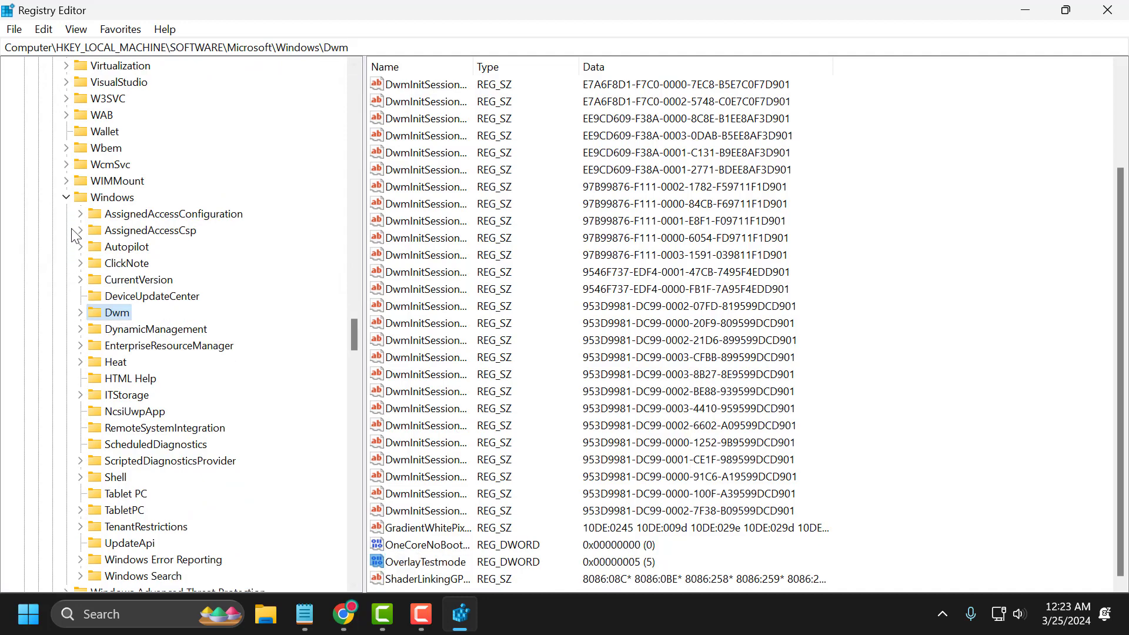
{"action": "left_click", "coordinate": [66, 197]}
{"action": "scroll", "coordinate": [103, 429], "scroll_direction": "up", "scroll_amount": 13}
{"action": "scroll", "coordinate": [103, 429], "scroll_direction": "up", "scroll_amount": 20}
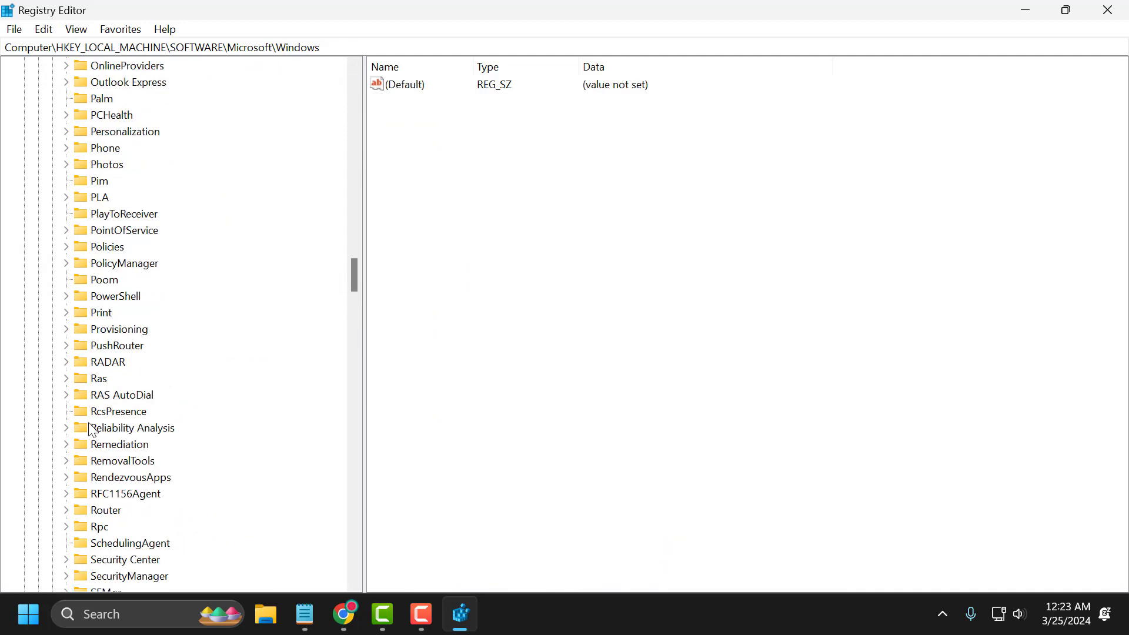
{"action": "scroll", "coordinate": [74, 423], "scroll_direction": "up", "scroll_amount": 20}
{"action": "left_click", "coordinate": [39, 214]}
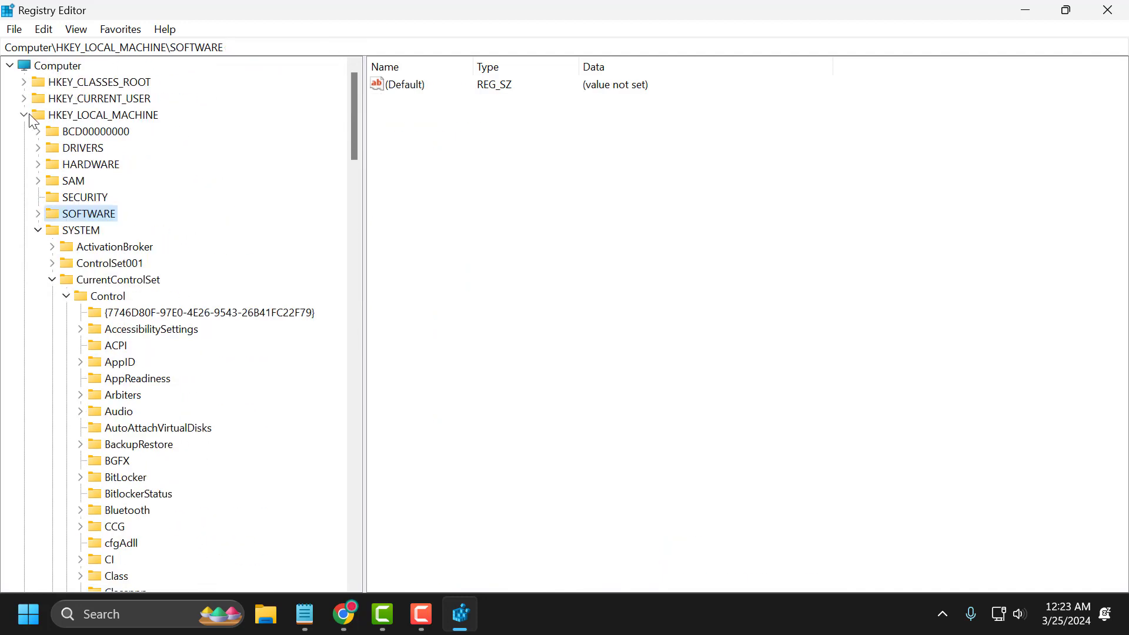
{"action": "left_click", "coordinate": [24, 114]}
{"action": "left_click", "coordinate": [1124, 3]}
{"action": "left_click", "coordinate": [1124, 4]}
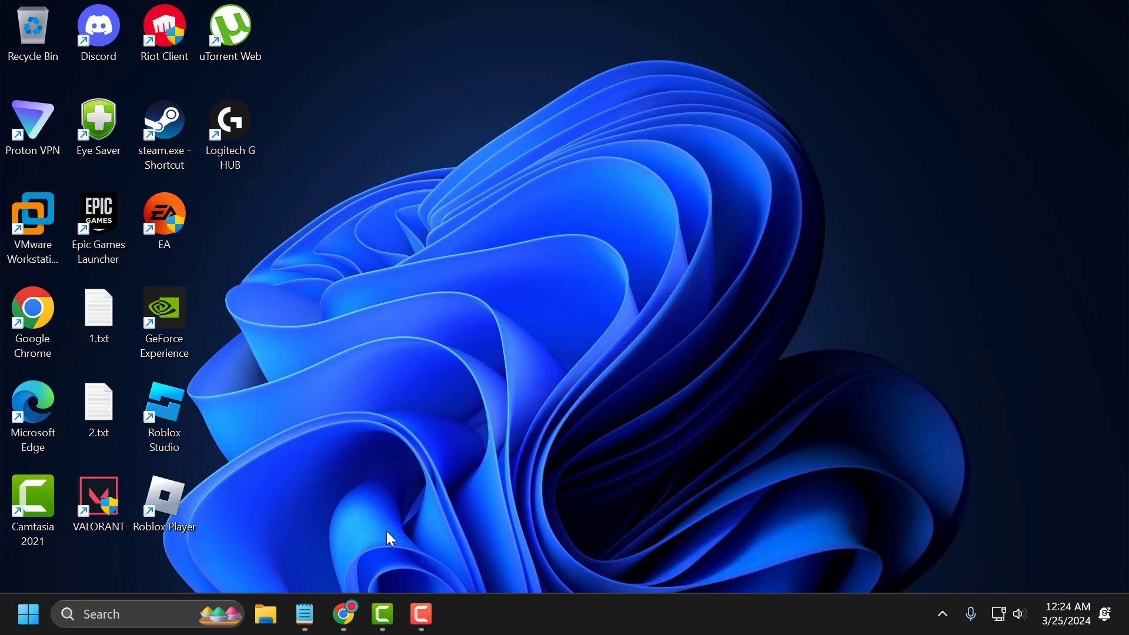
Step: Switch to Chrome and download the mpo_disable.reg and mpo_restore.reg attachments from the NVIDIA support article
{"action": "left_click", "coordinate": [344, 615]}
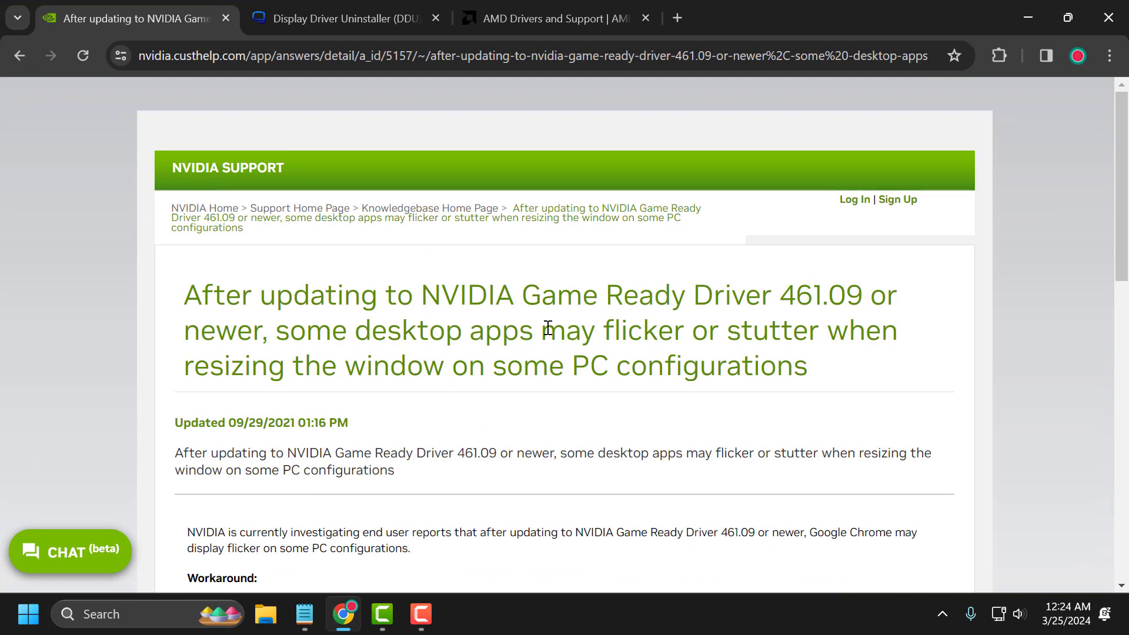
{"action": "scroll", "coordinate": [425, 322], "scroll_direction": "down", "scroll_amount": 5}
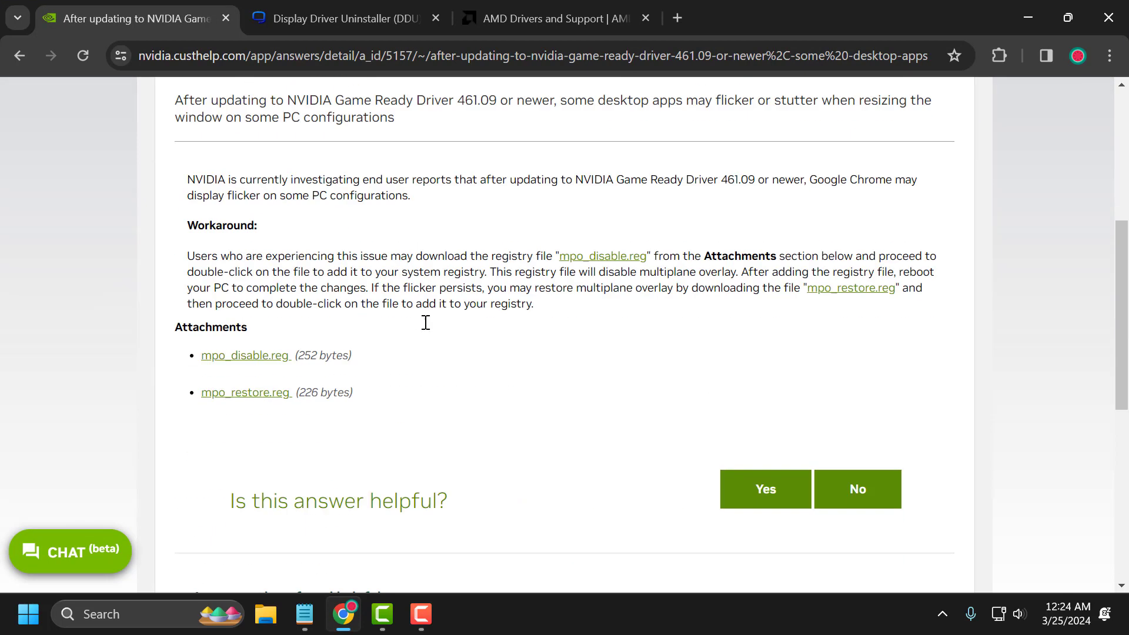
{"action": "left_click", "coordinate": [250, 356]}
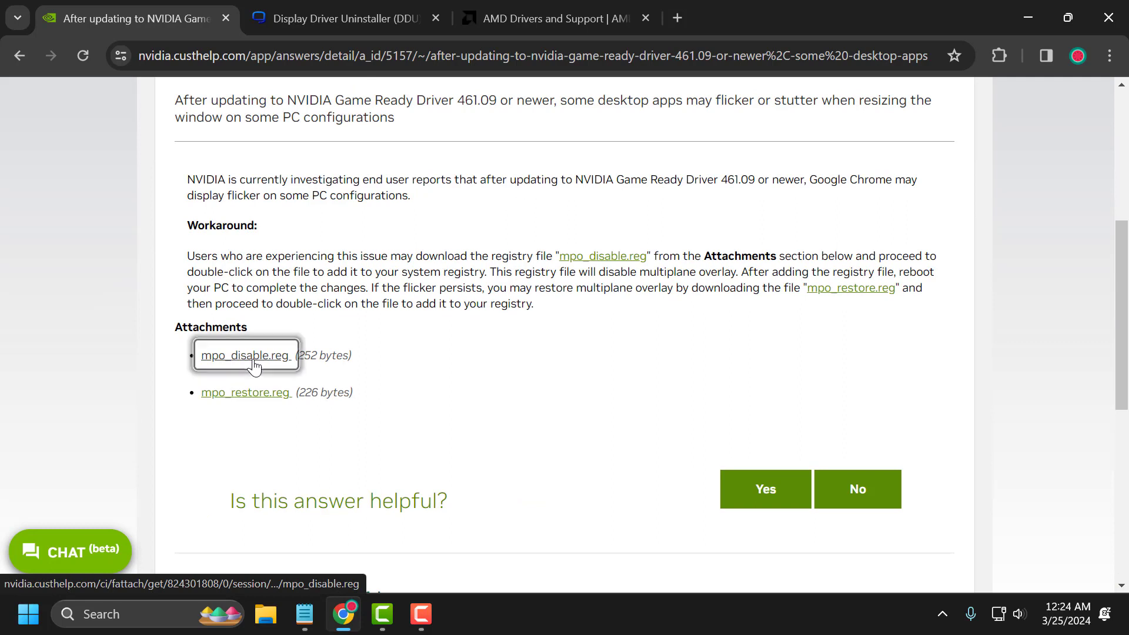
{"action": "left_click", "coordinate": [255, 393]}
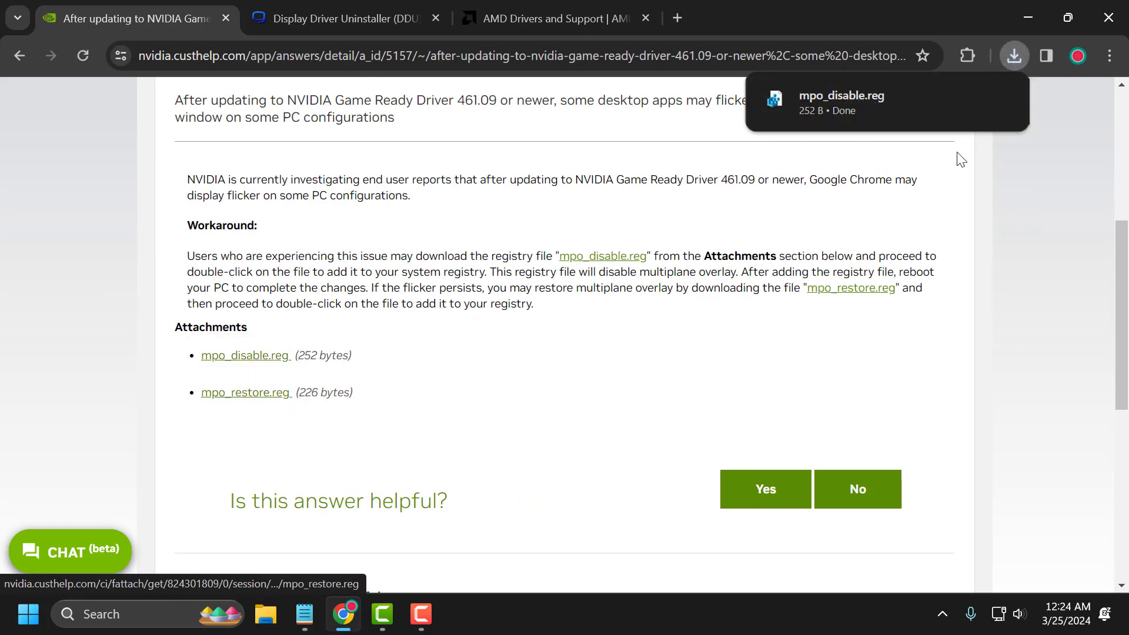
Step: Open the Downloads folder from the browser and merge mpo_disable.reg into the registry, accepting the security and registry confirmations
{"action": "left_click", "coordinate": [1013, 54]}
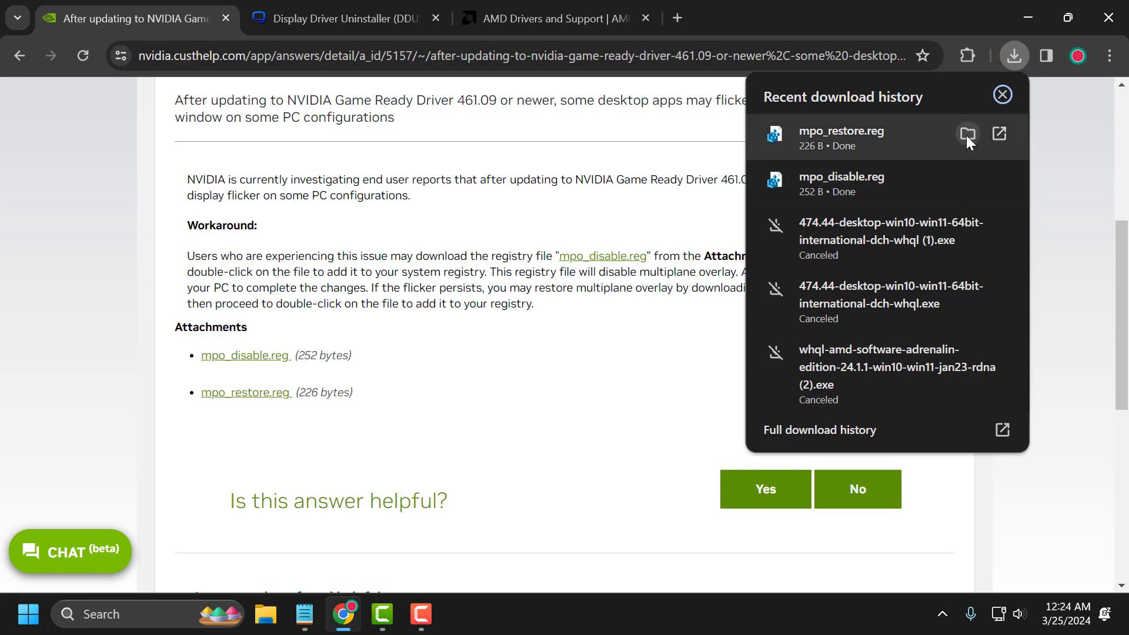
{"action": "left_click", "coordinate": [967, 134]}
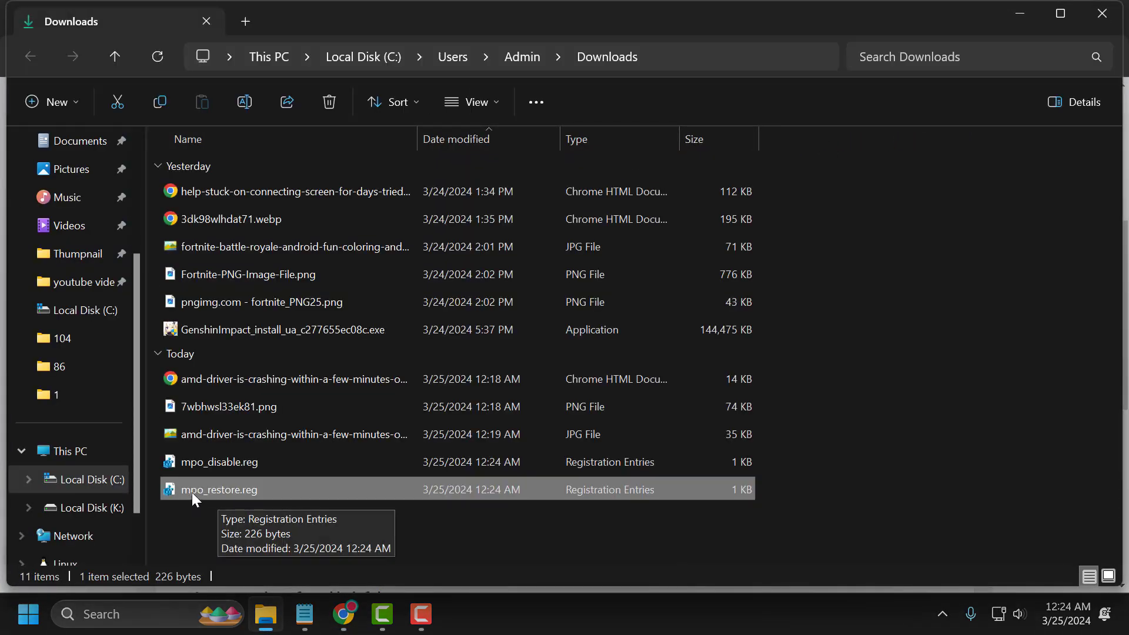
{"action": "left_click", "coordinate": [203, 464]}
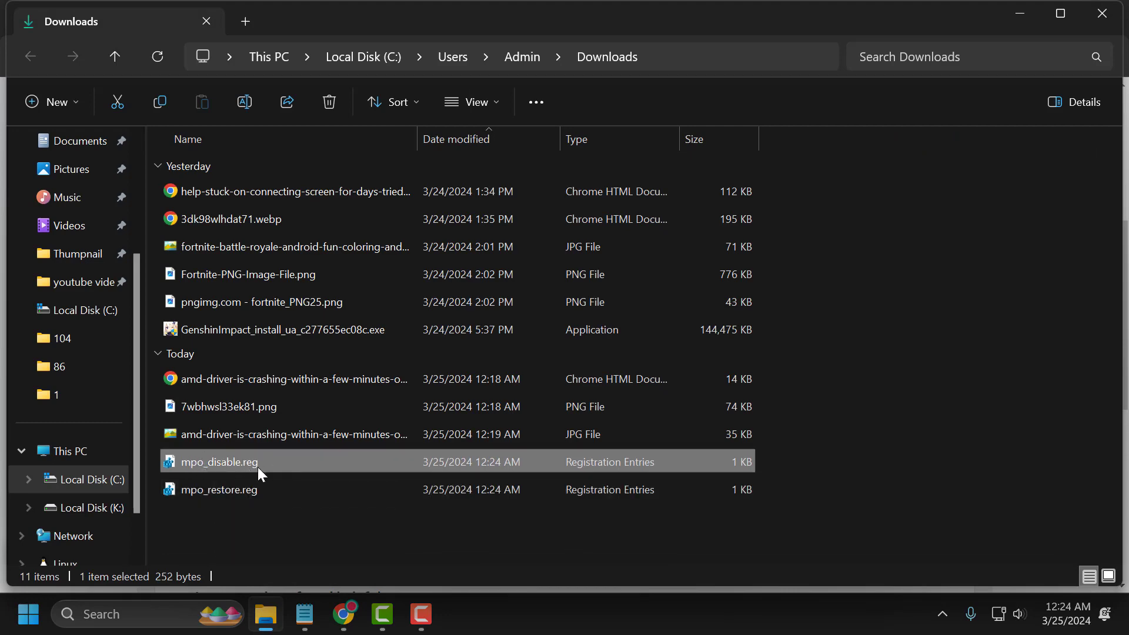
{"action": "double_click", "coordinate": [237, 460]}
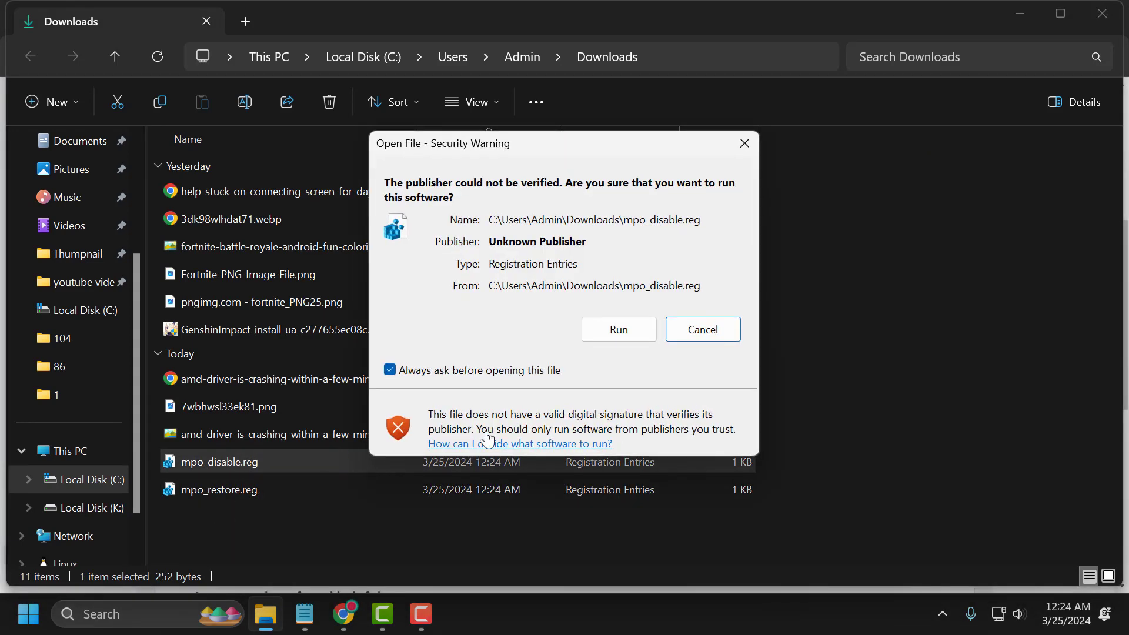
{"action": "left_click", "coordinate": [603, 334]}
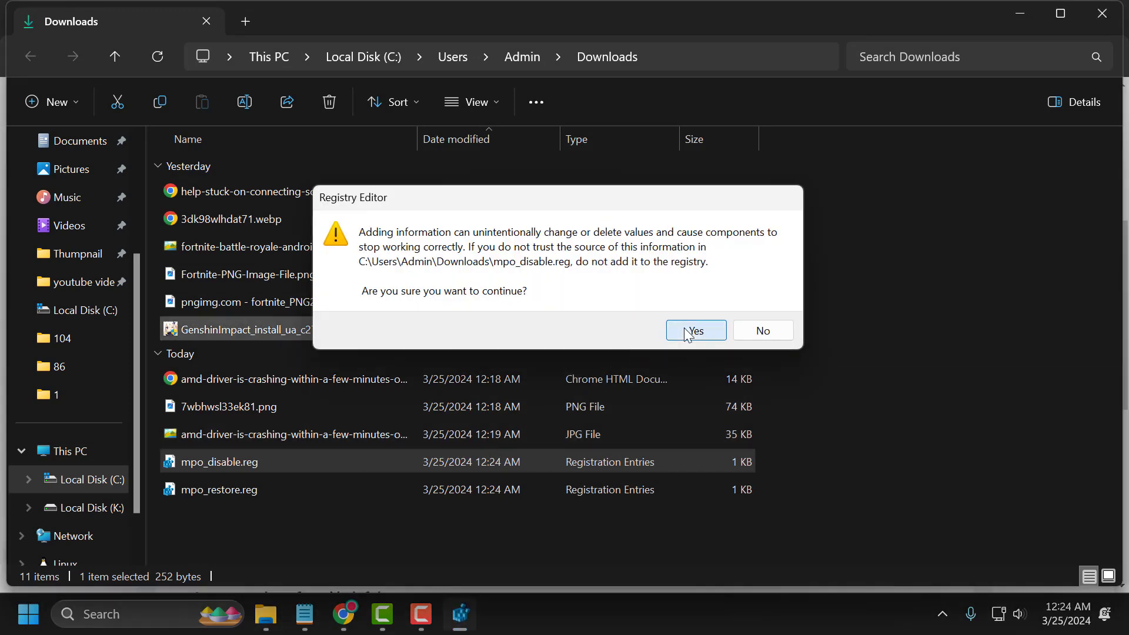
{"action": "left_click", "coordinate": [683, 328]}
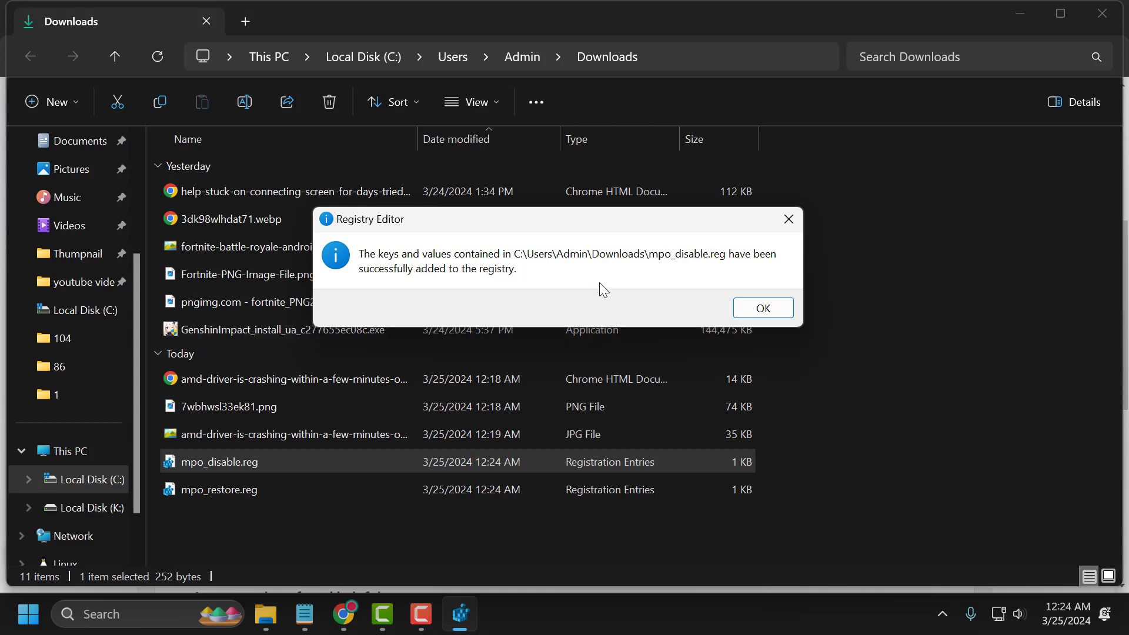
{"action": "left_click", "coordinate": [753, 309]}
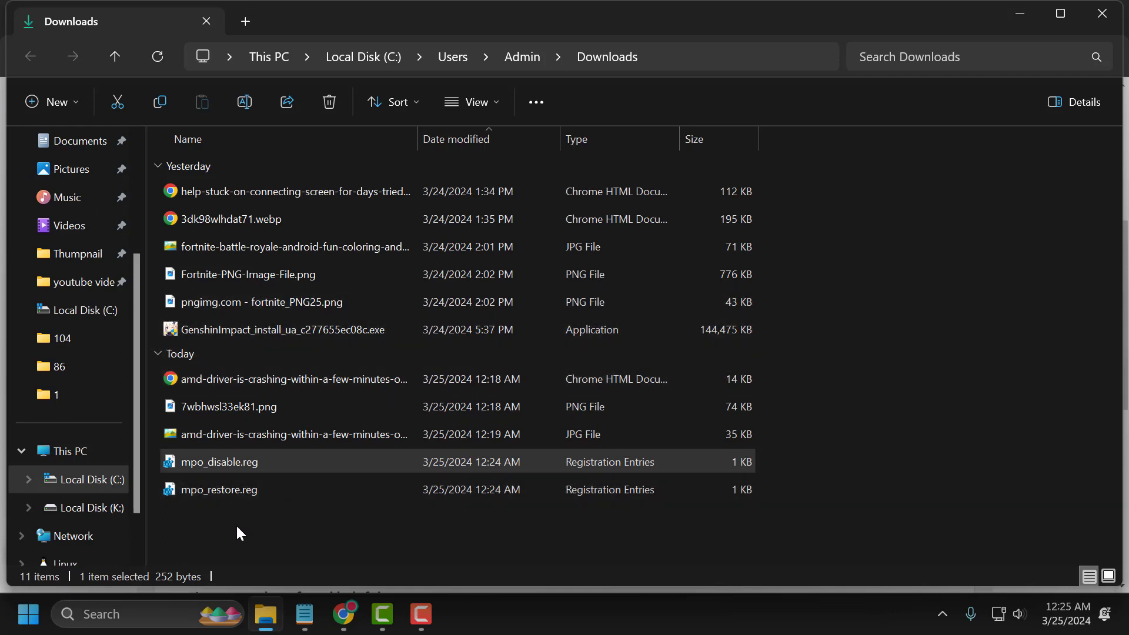
Step: Merge mpo_restore.reg into the registry and close the Downloads folder window
{"action": "left_click", "coordinate": [183, 494]}
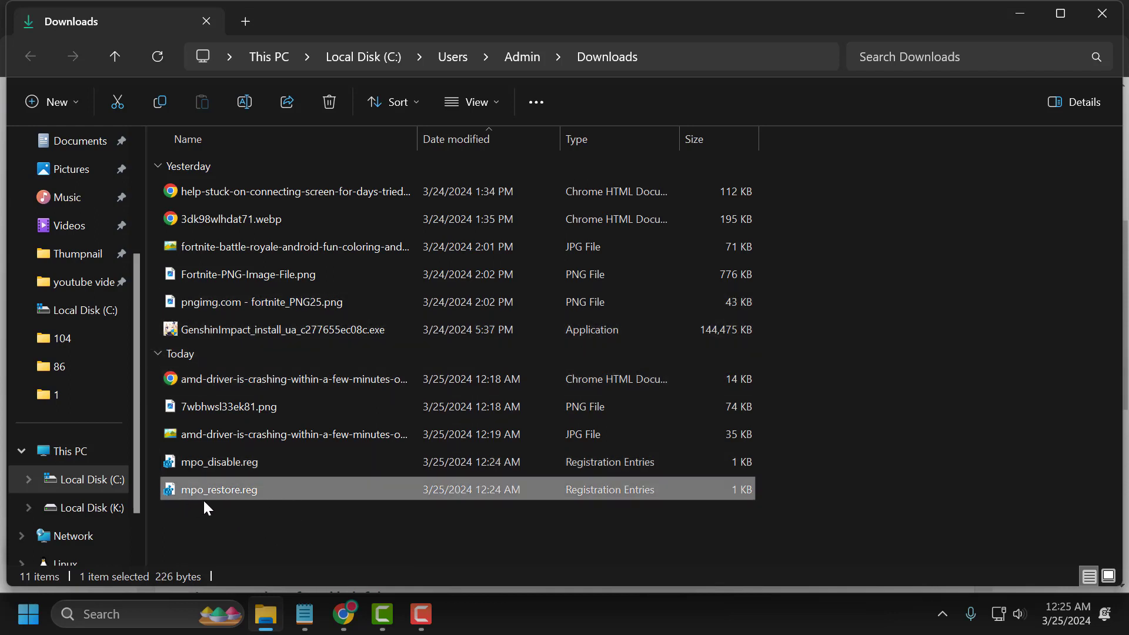
{"action": "double_click", "coordinate": [217, 492]}
{"action": "left_click", "coordinate": [608, 338]}
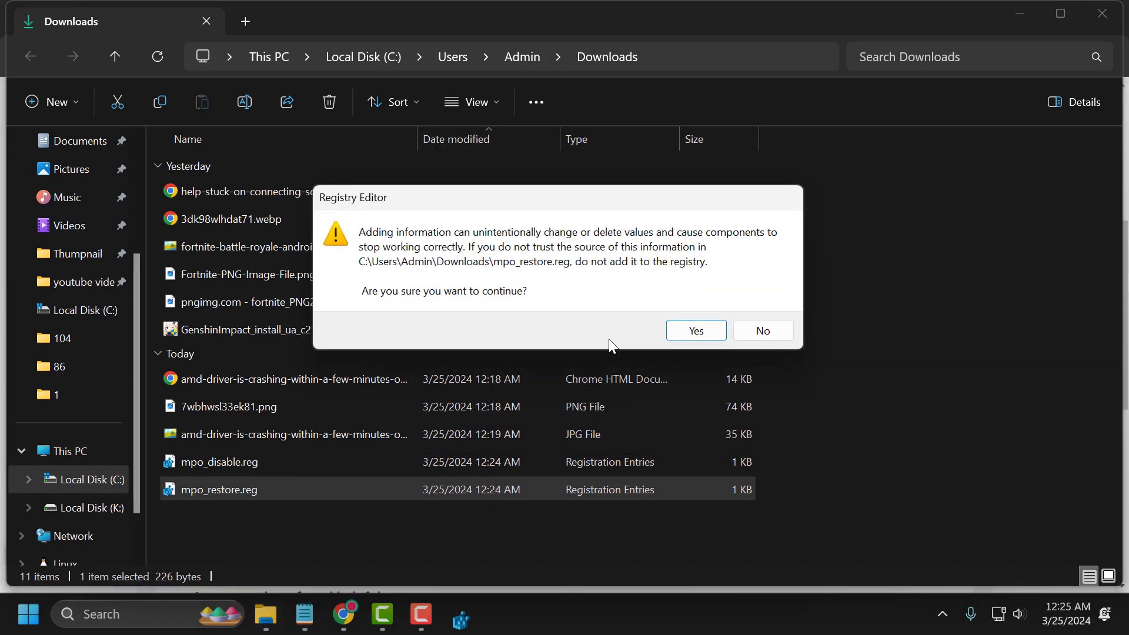
{"action": "left_click", "coordinate": [697, 340]}
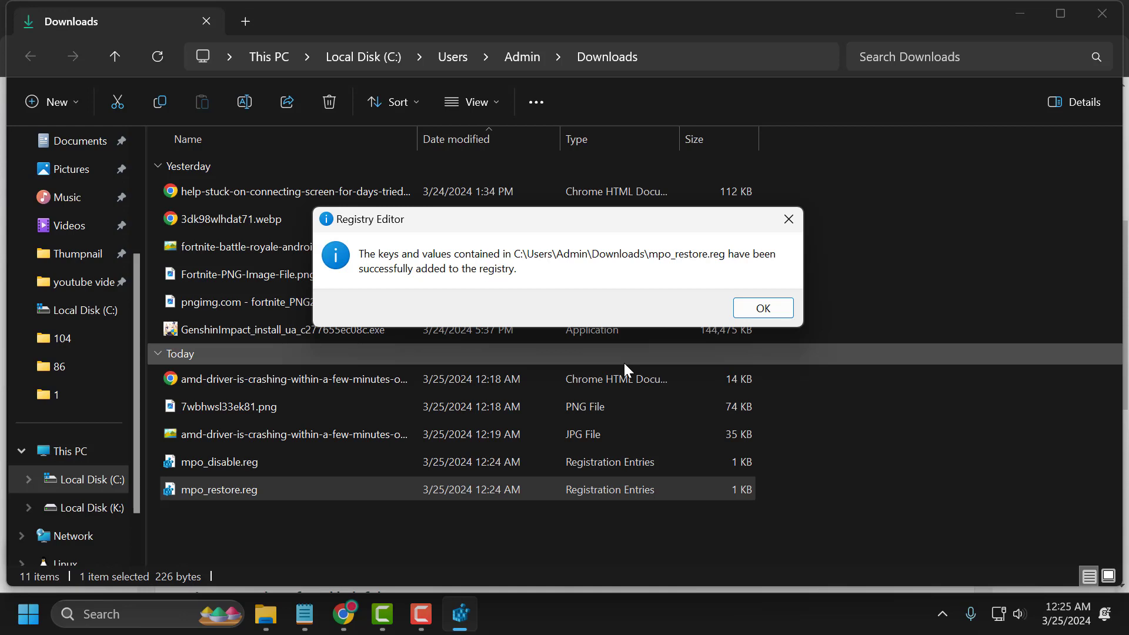
{"action": "left_click", "coordinate": [764, 316]}
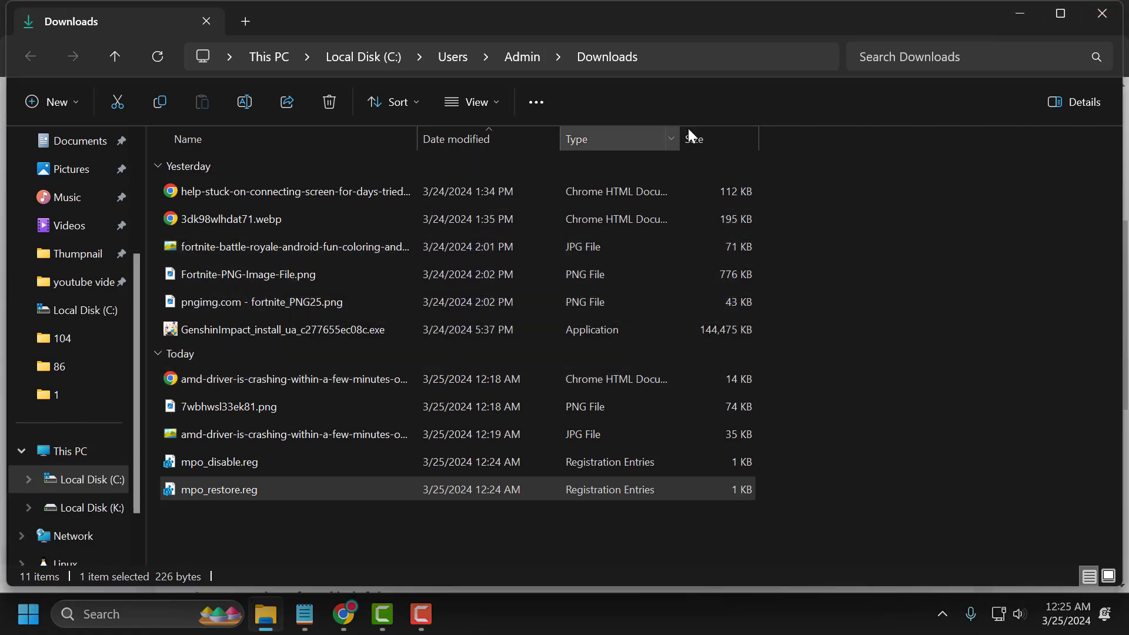
{"action": "left_click", "coordinate": [1102, 21]}
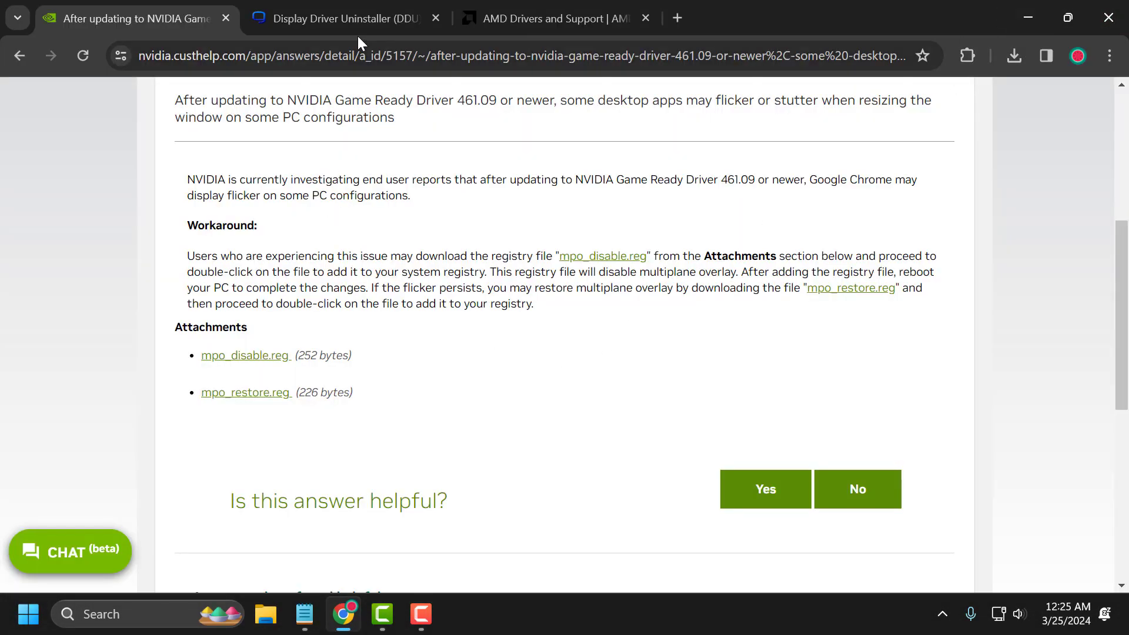
Step: Download Display Driver Uninstaller 18.0.7.4 from the EU mirror on the Guru3D page
{"action": "left_click", "coordinate": [344, 4]}
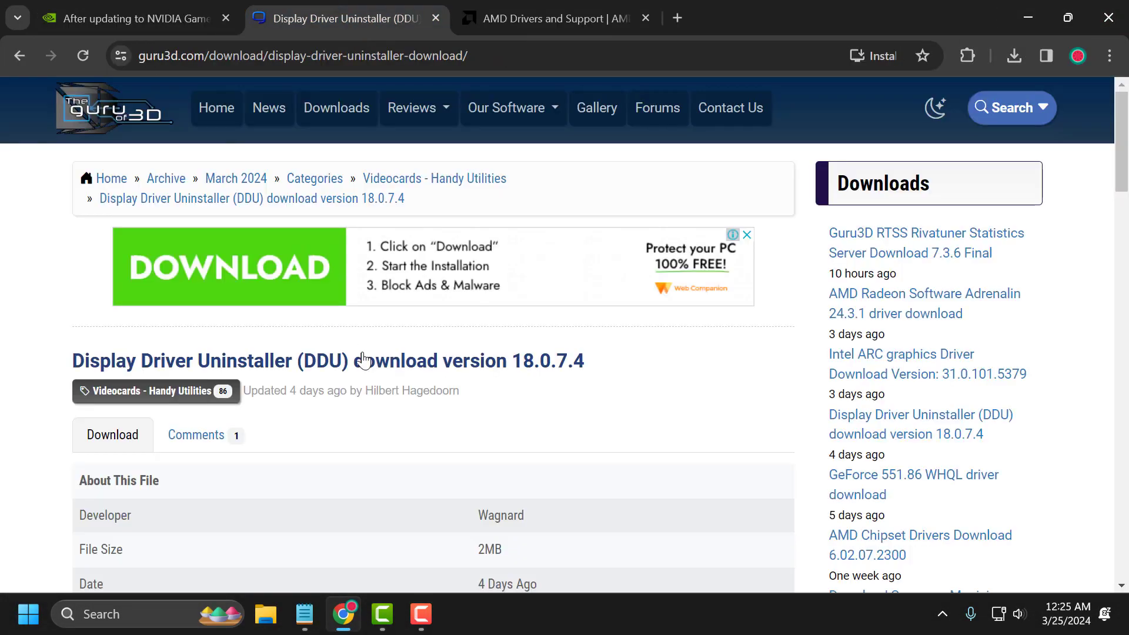
{"action": "scroll", "coordinate": [502, 365], "scroll_direction": "down", "scroll_amount": 8}
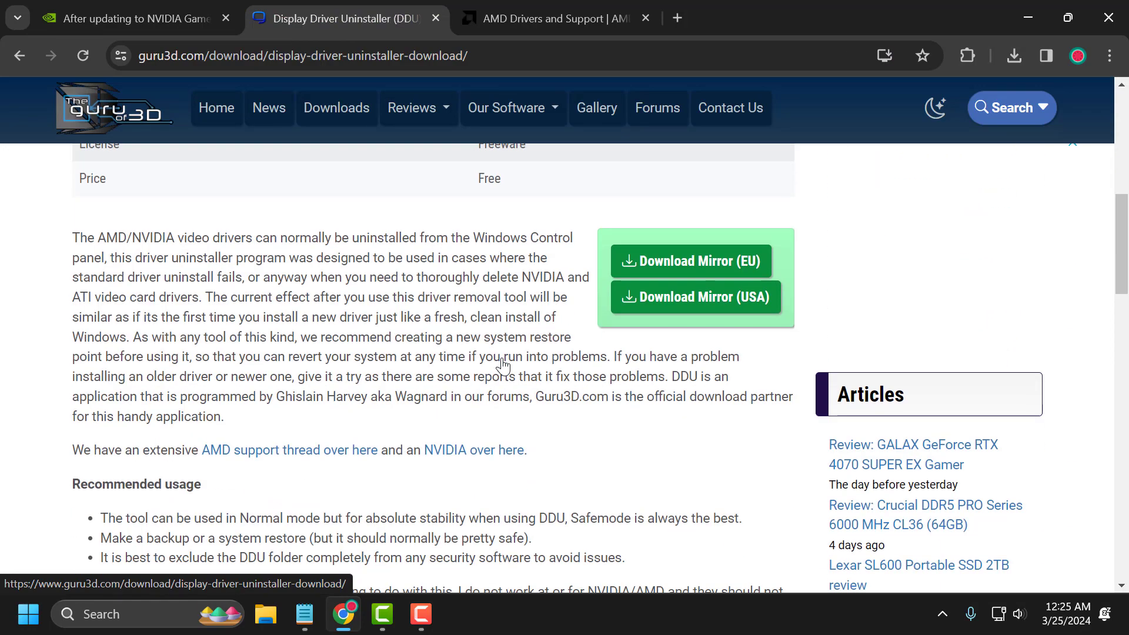
{"action": "left_click", "coordinate": [682, 262]}
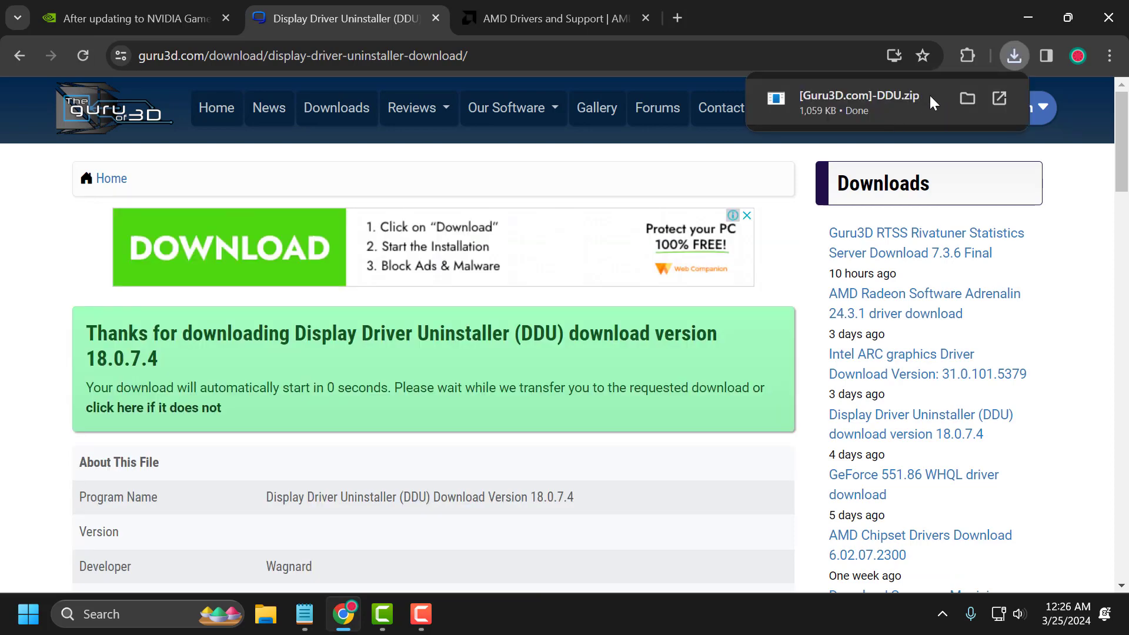
Step: Show the downloaded [Guru3D.com]-DDU.zip in its folder and extract it to a [Guru3D.com]-DDU folder
{"action": "left_click", "coordinate": [965, 97]}
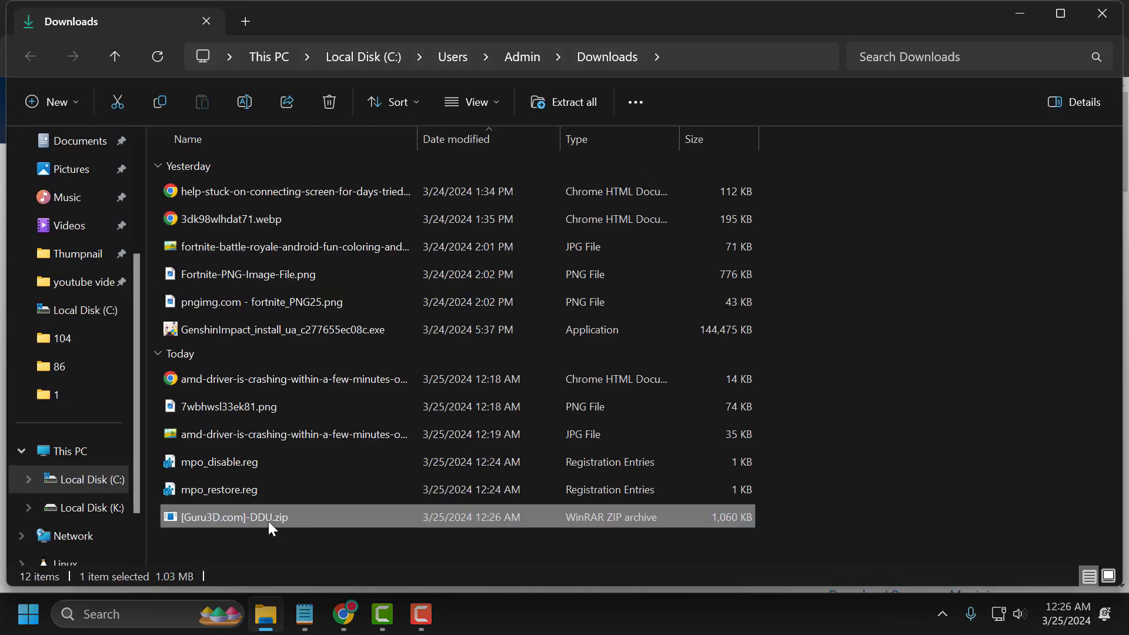
{"action": "right_click", "coordinate": [286, 517]}
{"action": "left_click", "coordinate": [355, 357]}
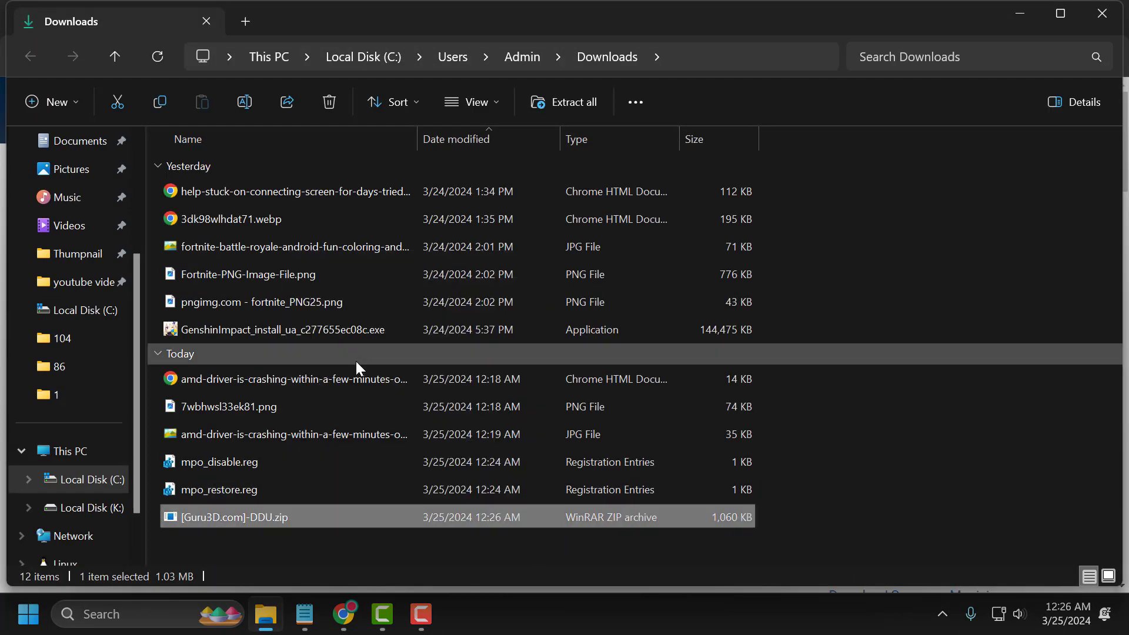
{"action": "left_click", "coordinate": [699, 490]}
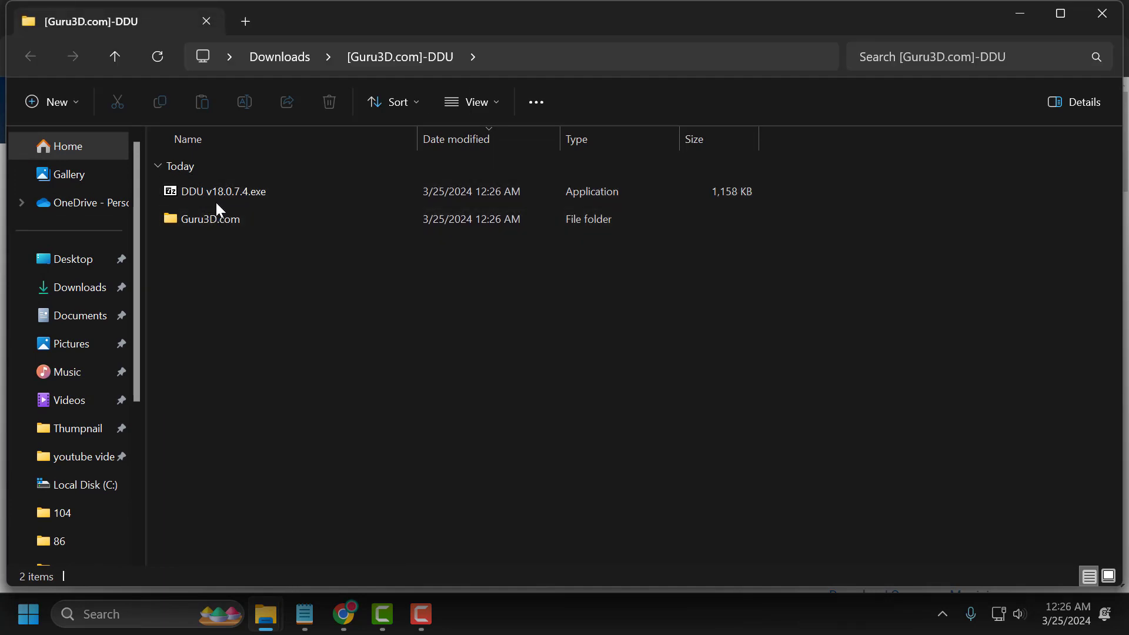
Step: Run DDU v18.0.7.4.exe to unpack the tool and open the extracted DDU v18.0.7.4 folder
{"action": "double_click", "coordinate": [235, 192]}
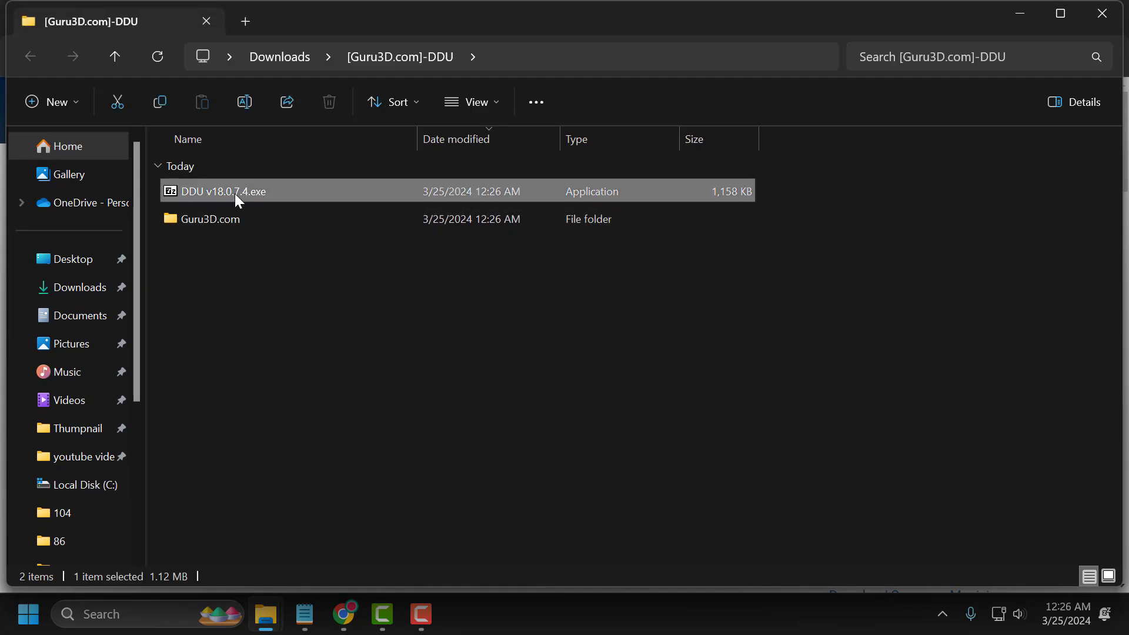
{"action": "left_click", "coordinate": [574, 342]}
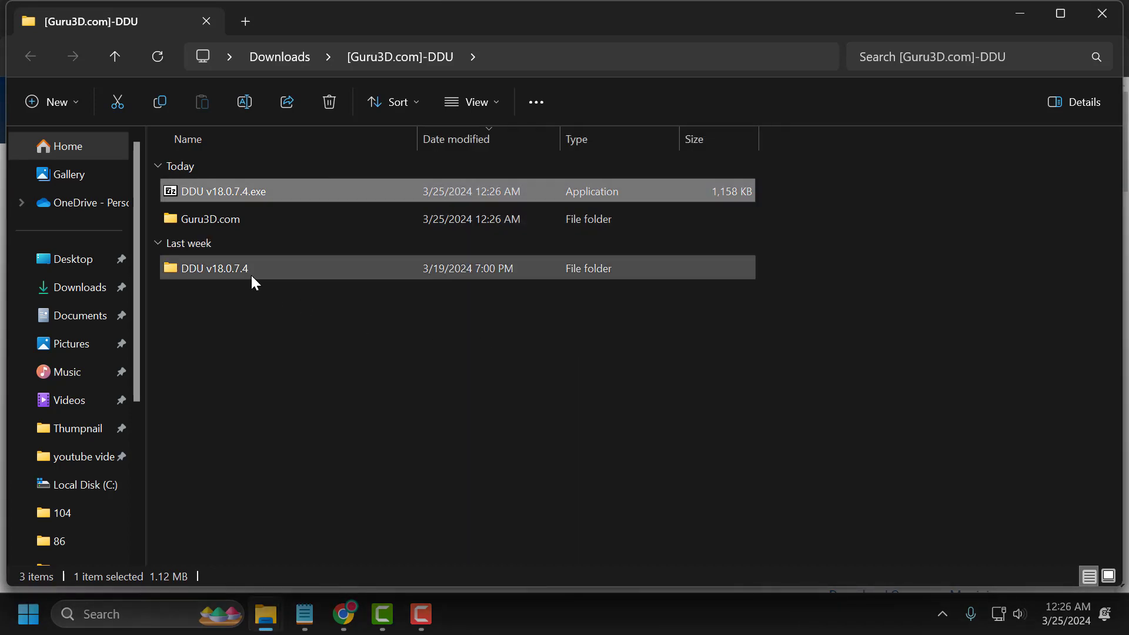
{"action": "left_click", "coordinate": [216, 274]}
{"action": "double_click", "coordinate": [202, 268]}
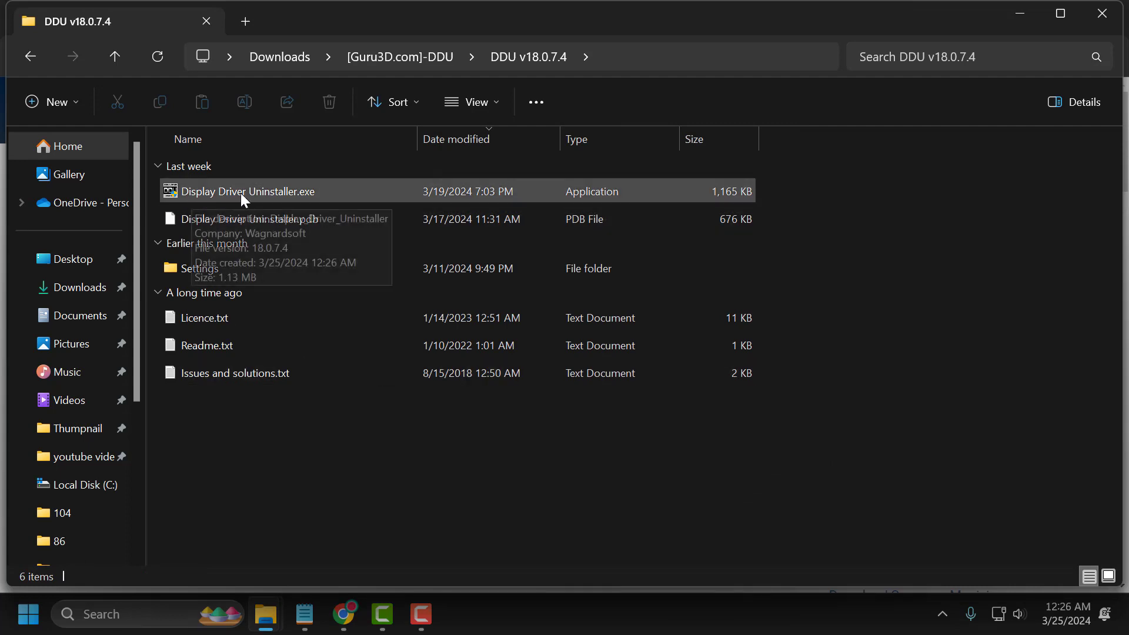
Step: Launch Display Driver Uninstaller.exe, close its options dialog with the defaults kept and dismiss the Safe Mode notice
{"action": "left_click", "coordinate": [265, 192]}
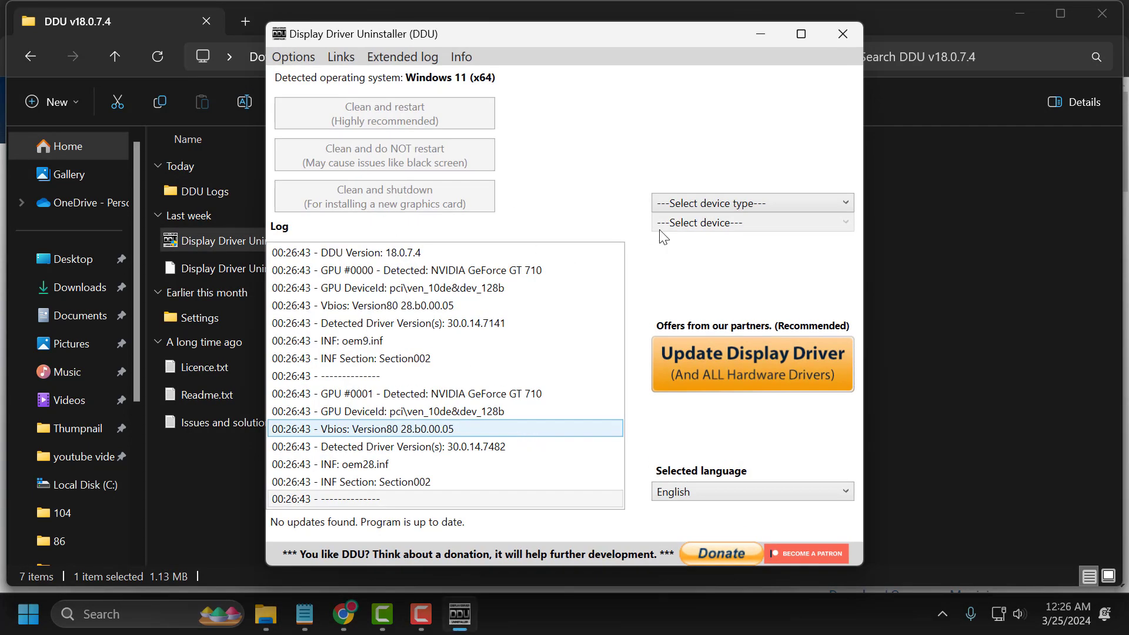
{"action": "left_click", "coordinate": [702, 428]}
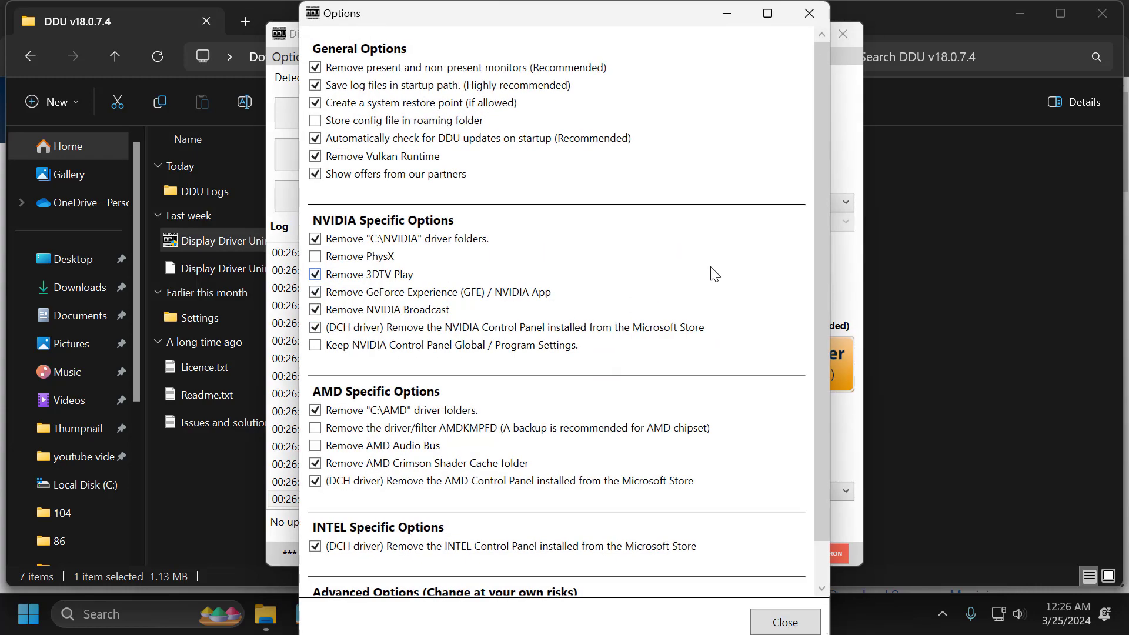
{"action": "left_click", "coordinate": [775, 621]}
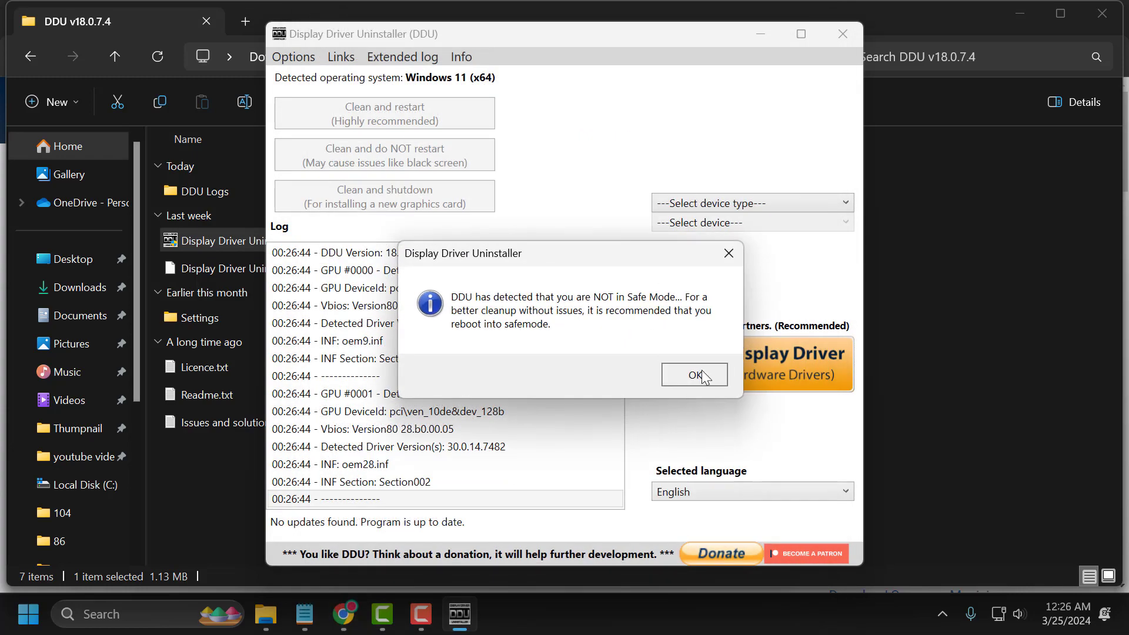
{"action": "left_click", "coordinate": [695, 375]}
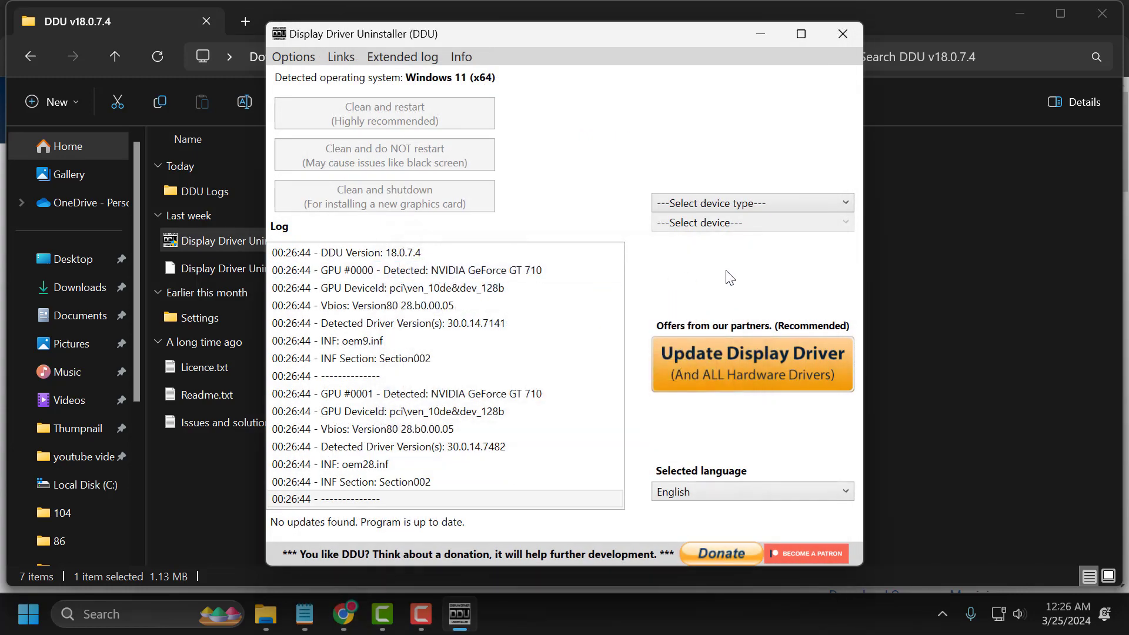
Step: Set the device type to GPU and the device to AMD in Display Driver Uninstaller
{"action": "left_click", "coordinate": [722, 205]}
{"action": "left_click", "coordinate": [682, 256]}
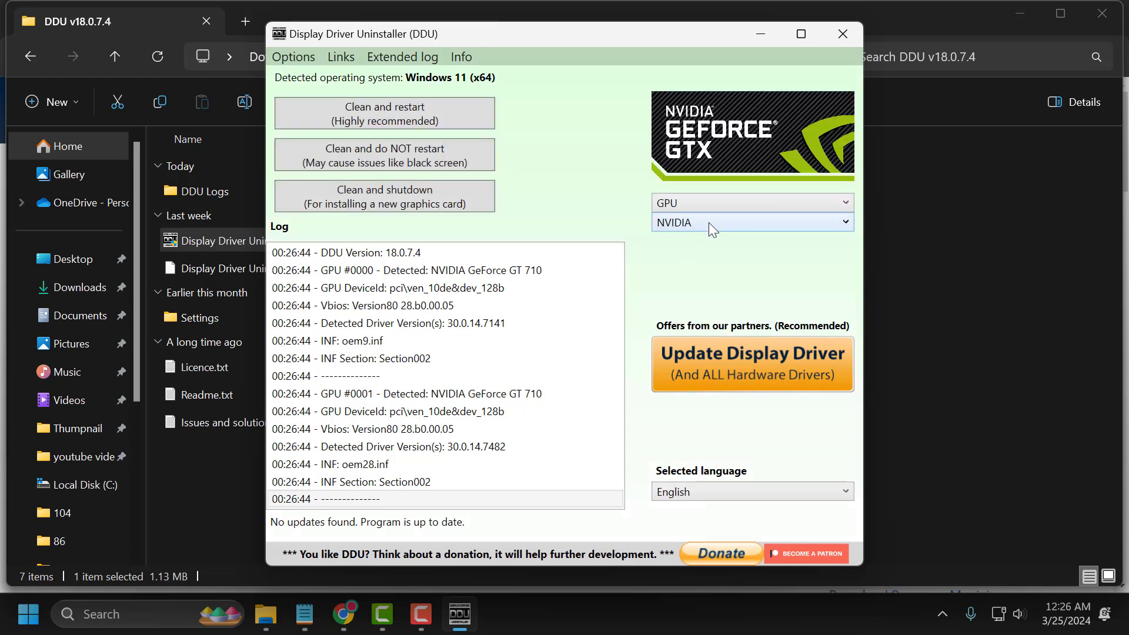
{"action": "left_click", "coordinate": [746, 225]}
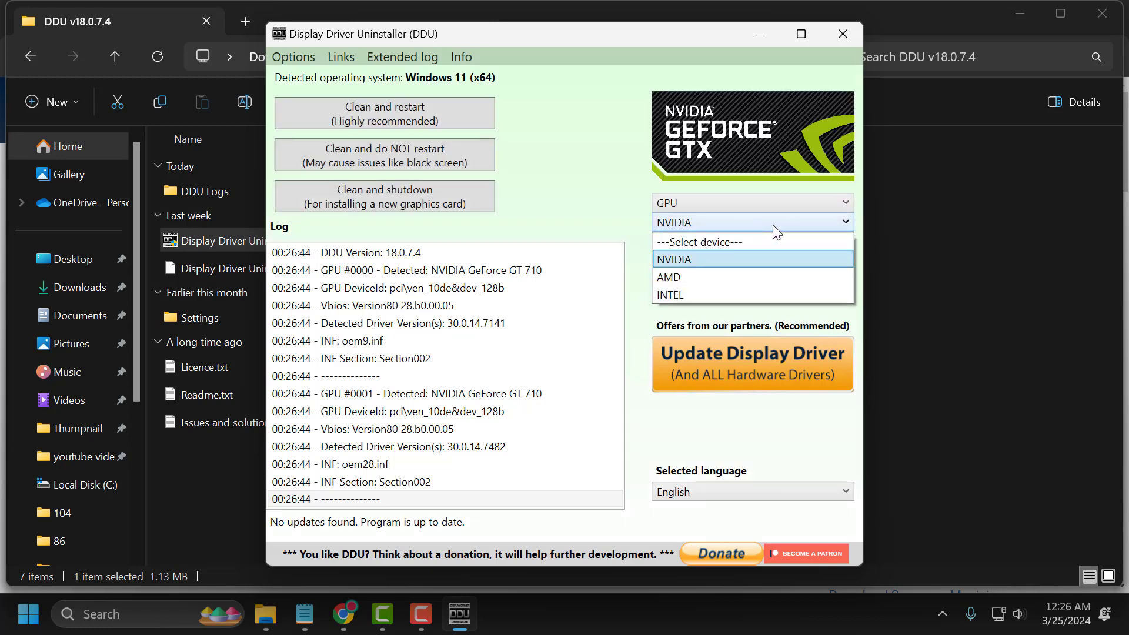
{"action": "left_click", "coordinate": [693, 278]}
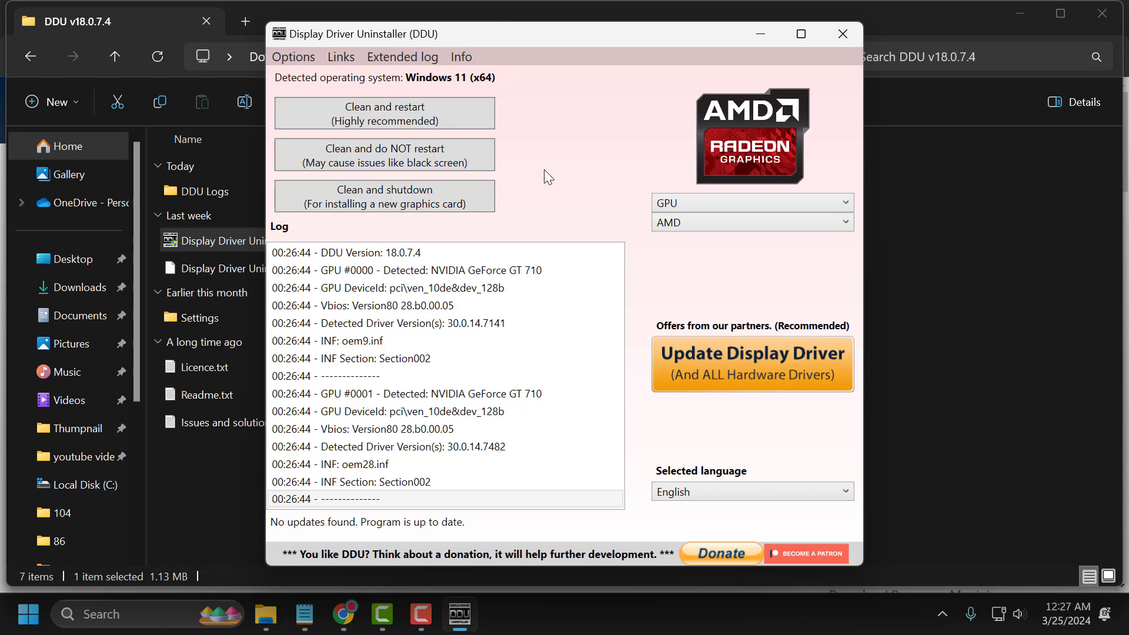
Step: Close Display Driver Uninstaller and the open File Explorer windows to return to Chrome
{"action": "left_click", "coordinate": [846, 44]}
{"action": "left_click", "coordinate": [1091, 15]}
{"action": "left_click", "coordinate": [1089, 21]}
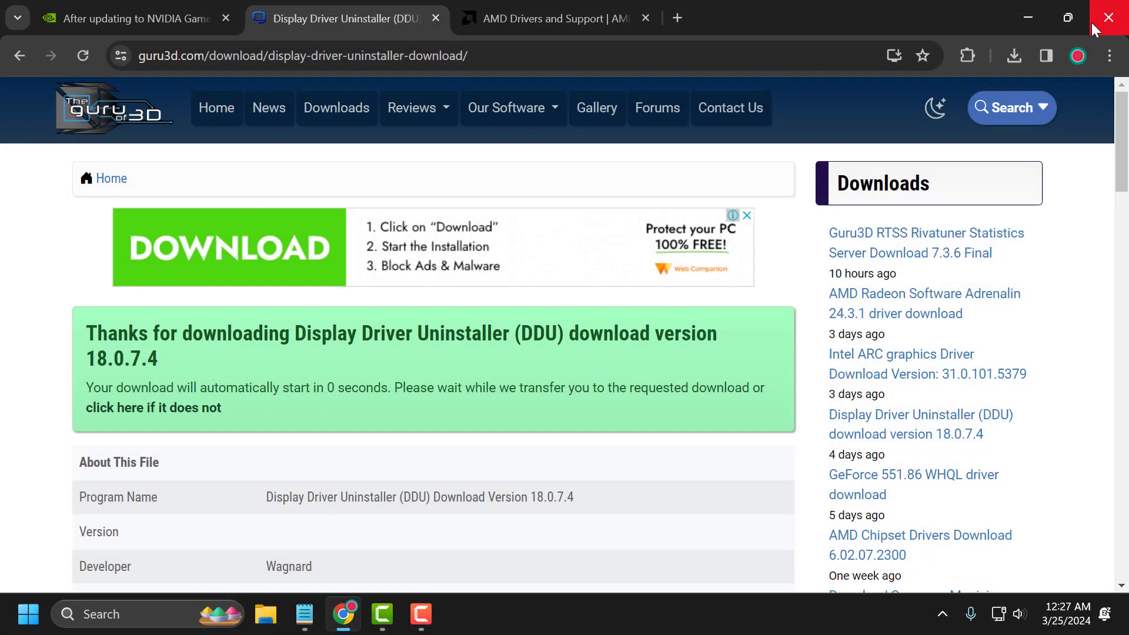
Step: On the AMD support page, select Graphics, AMD Radeon RX 7000S Series, AMD Radeon RX 7600S and submit to open its driver downloads
{"action": "left_click", "coordinate": [546, 18]}
{"action": "scroll", "coordinate": [503, 272], "scroll_direction": "down", "scroll_amount": 3}
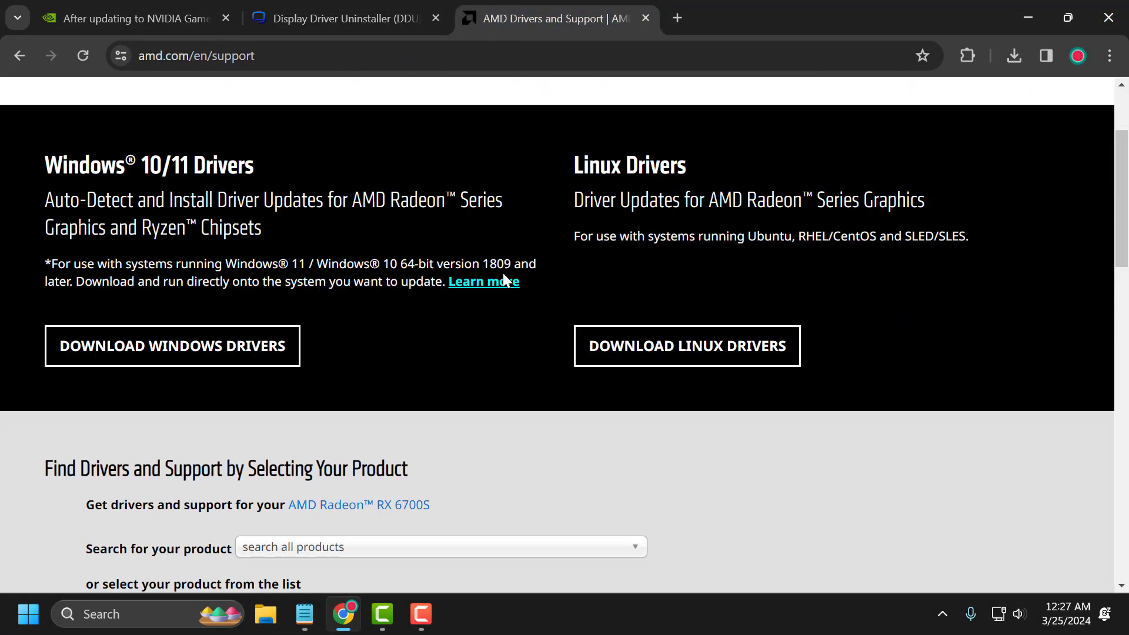
{"action": "scroll", "coordinate": [502, 272], "scroll_direction": "down", "scroll_amount": 8}
{"action": "scroll", "coordinate": [443, 297], "scroll_direction": "up", "scroll_amount": 3}
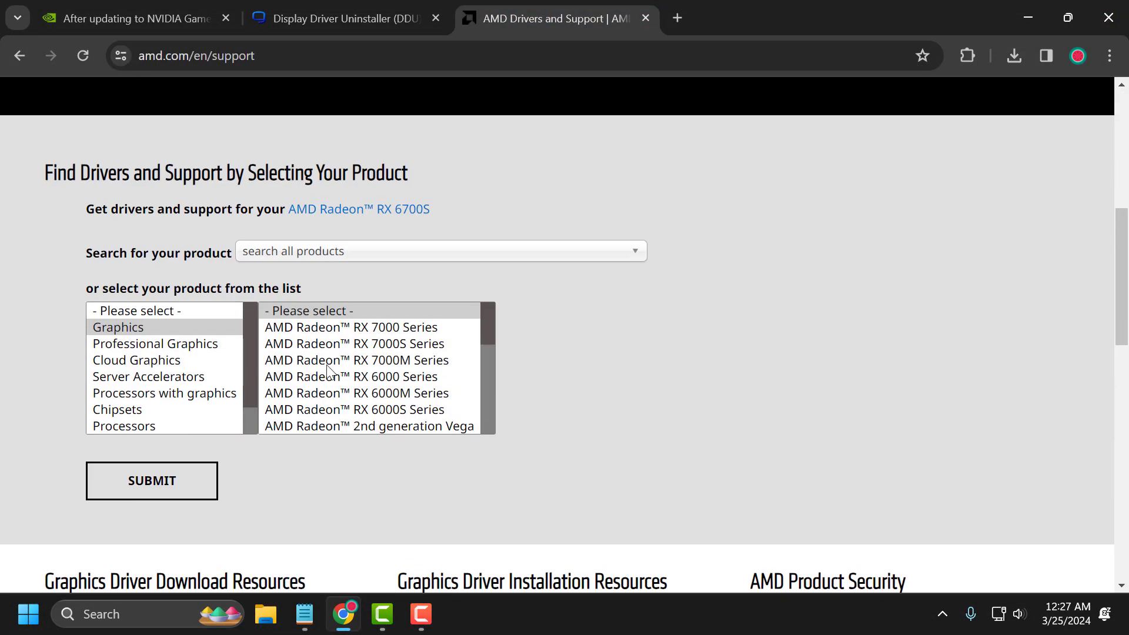
{"action": "left_click", "coordinate": [353, 343]}
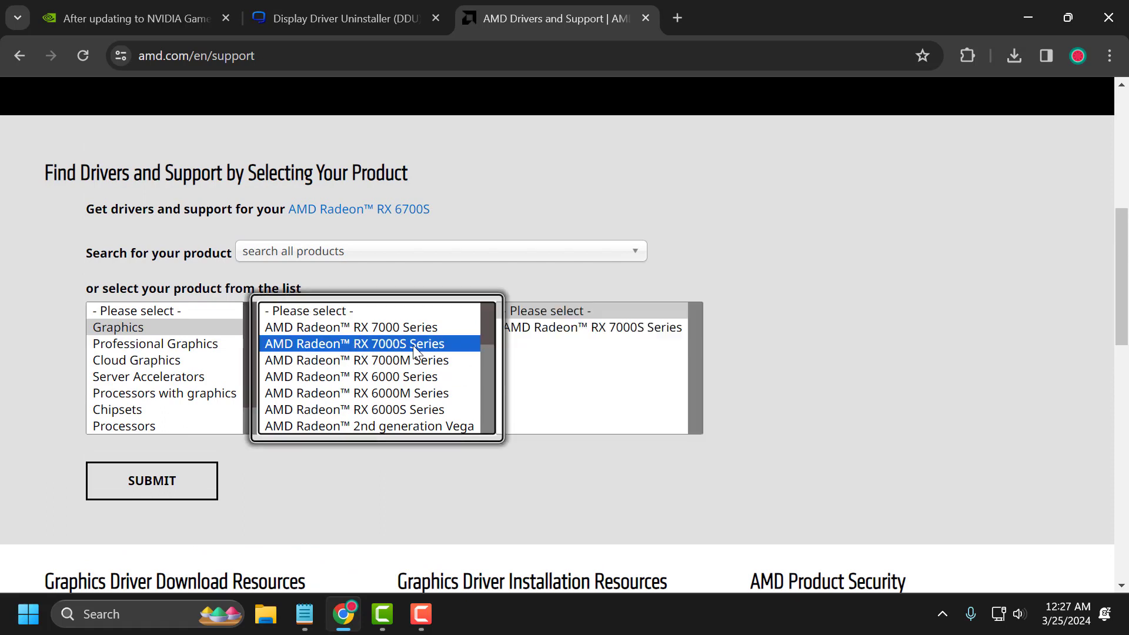
{"action": "left_click", "coordinate": [535, 329]}
{"action": "left_click", "coordinate": [781, 343]}
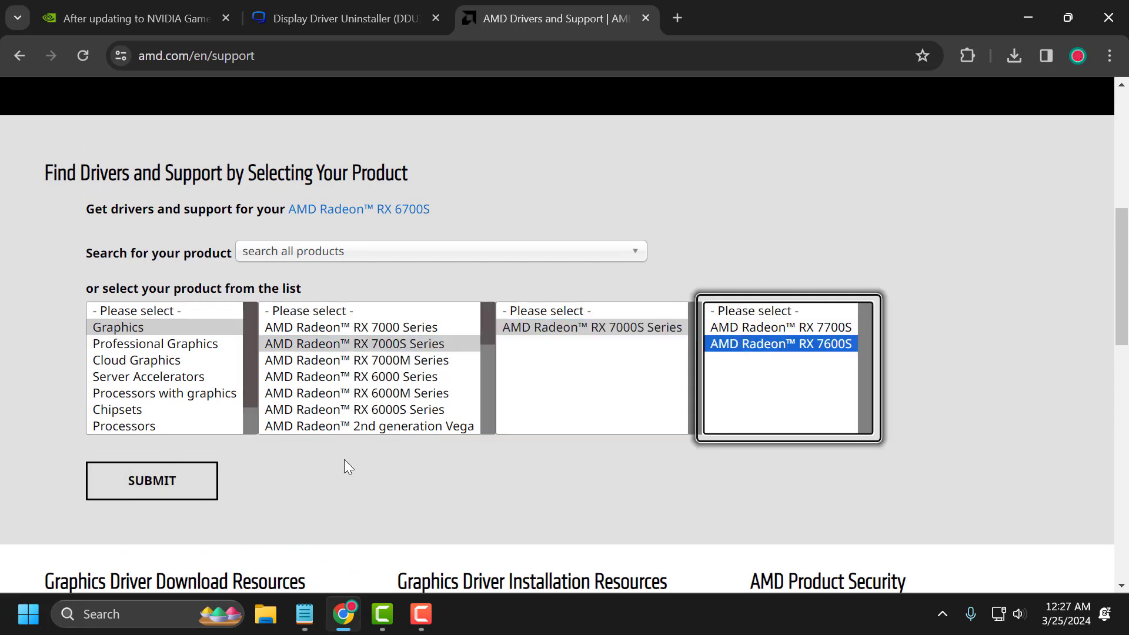
{"action": "left_click", "coordinate": [186, 494]}
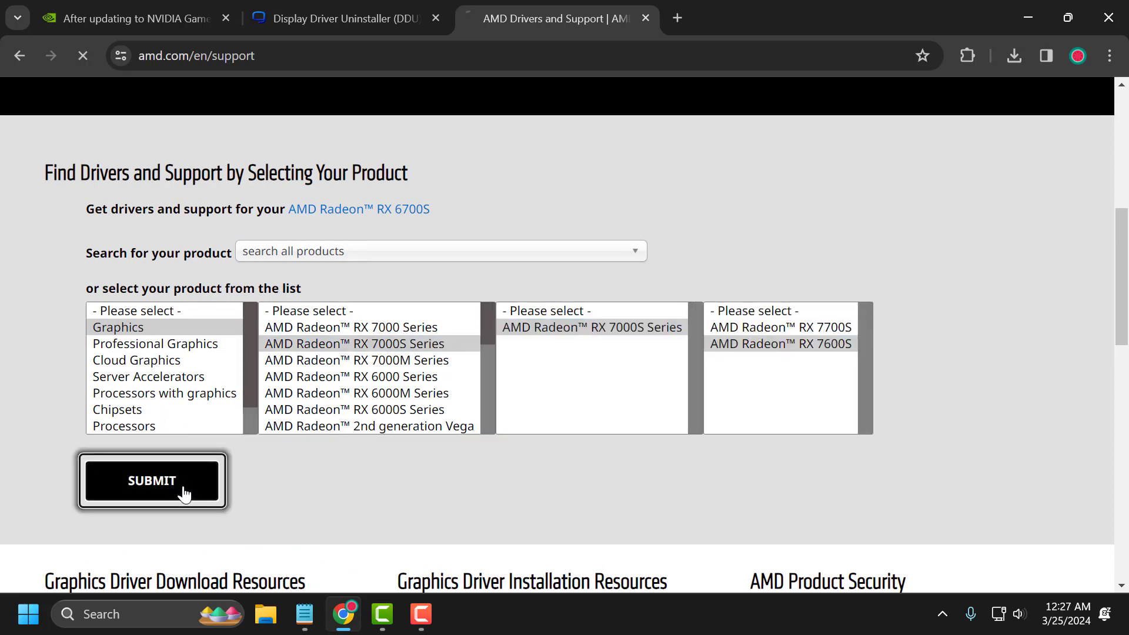
{"action": "scroll", "coordinate": [361, 335], "scroll_direction": "down", "scroll_amount": 4}
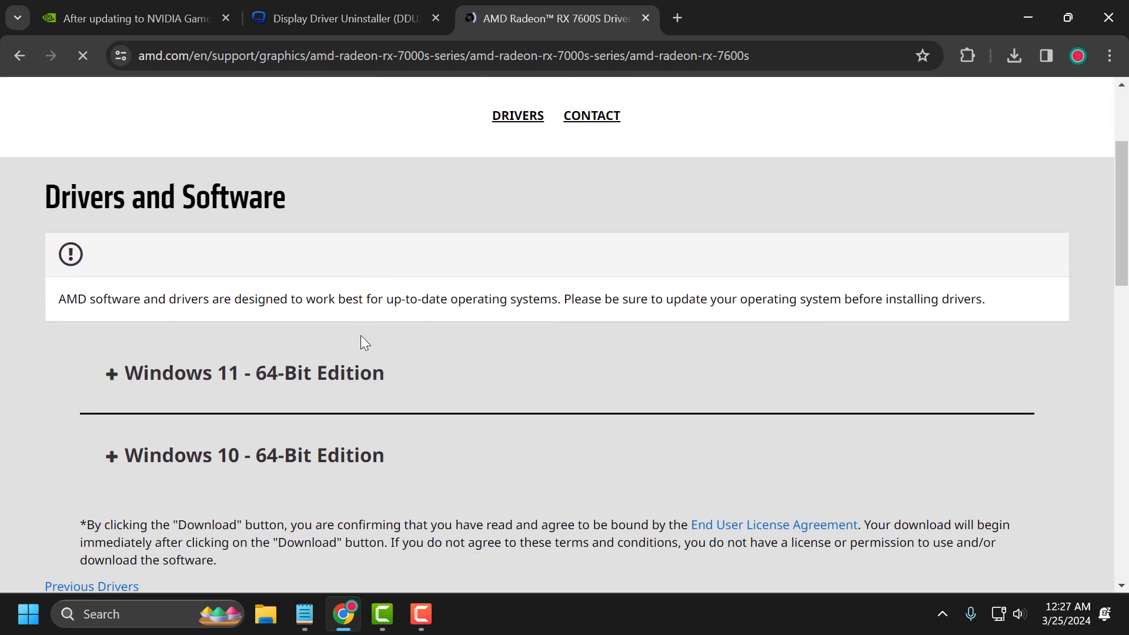
Step: Expand the Windows 11 - 64-Bit Edition drivers and download the AMD Auto-Detect and Install package
{"action": "left_click", "coordinate": [120, 253]}
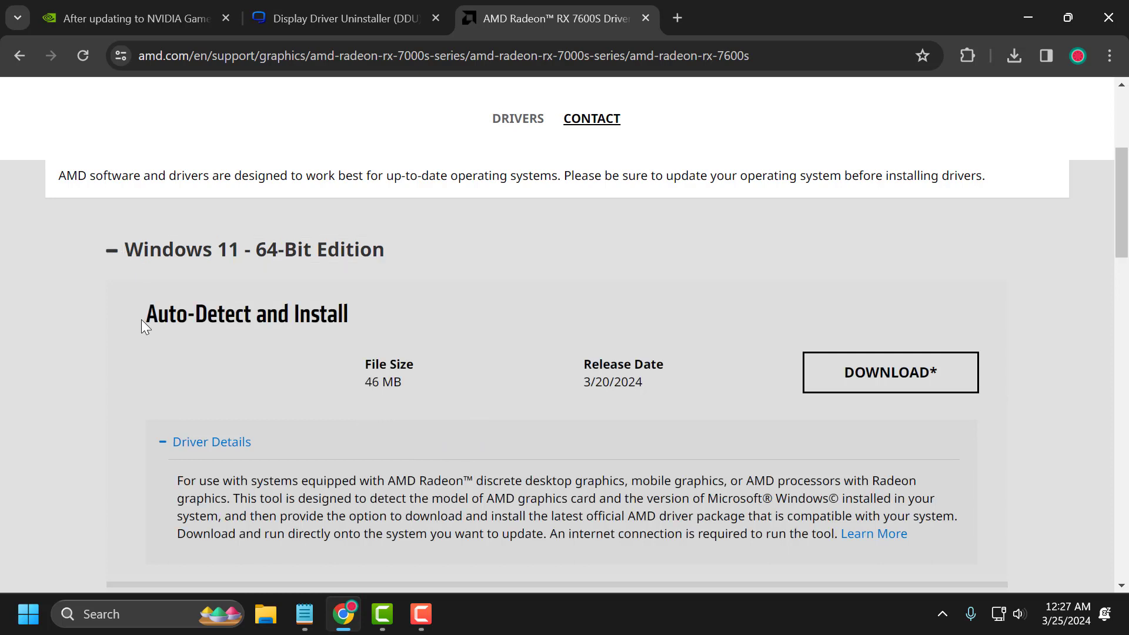
{"action": "left_click_drag", "start_coordinate": [143, 323], "coordinate": [391, 320]}
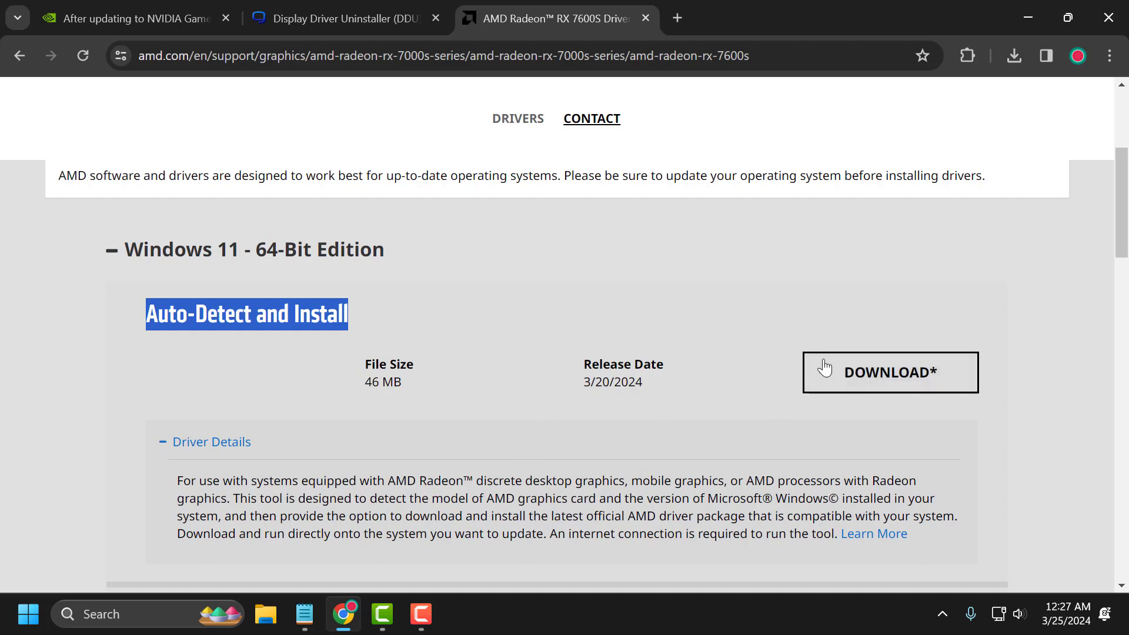
{"action": "left_click", "coordinate": [856, 374]}
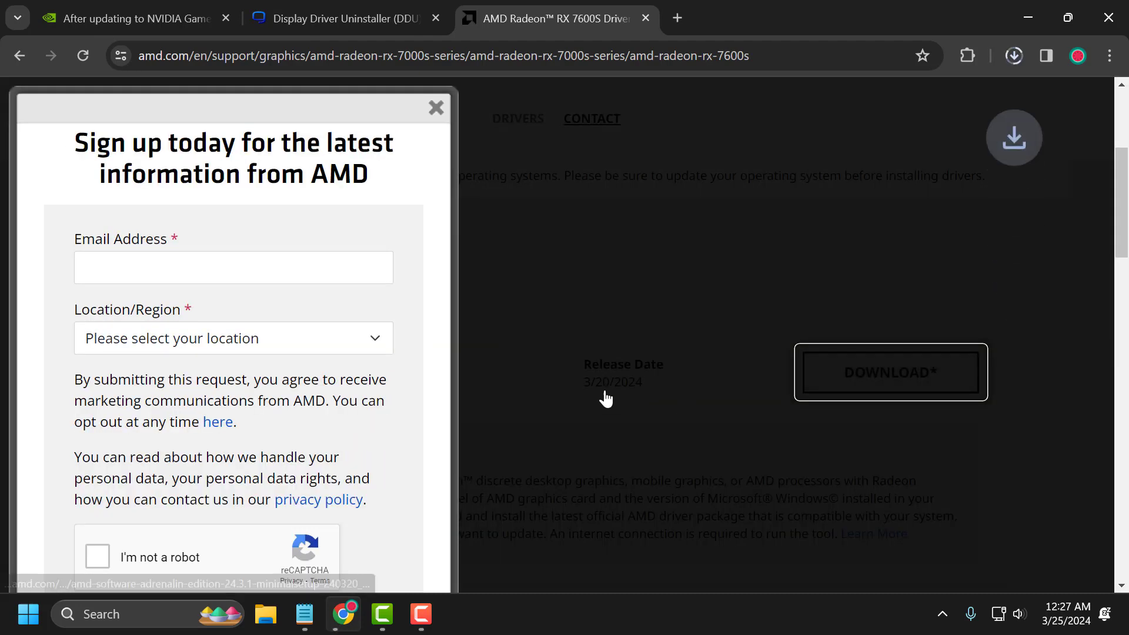
Step: Check the AMD installer in the recent download history and minimize Chrome to return to the desktop
{"action": "left_click", "coordinate": [1015, 55]}
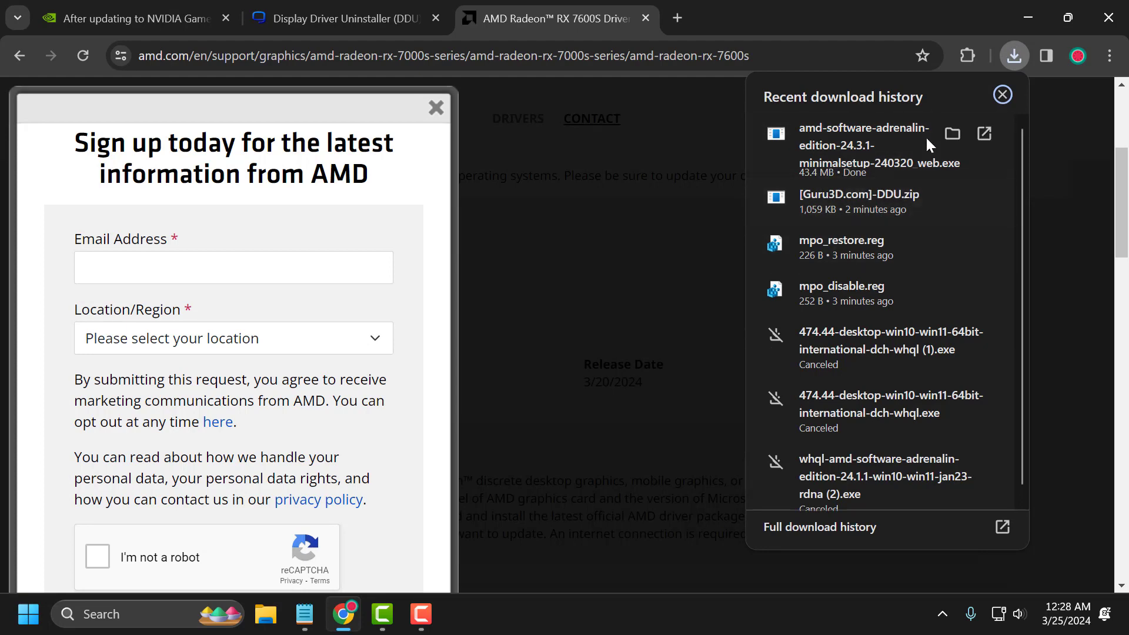
{"action": "left_click", "coordinate": [693, 214]}
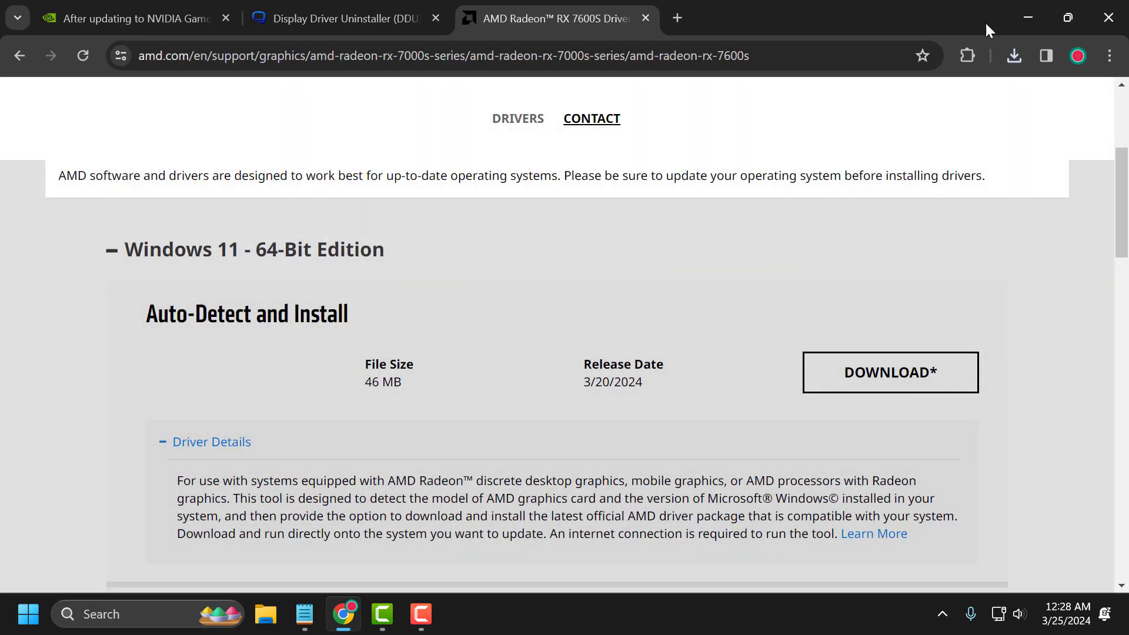
{"action": "left_click", "coordinate": [1023, 23]}
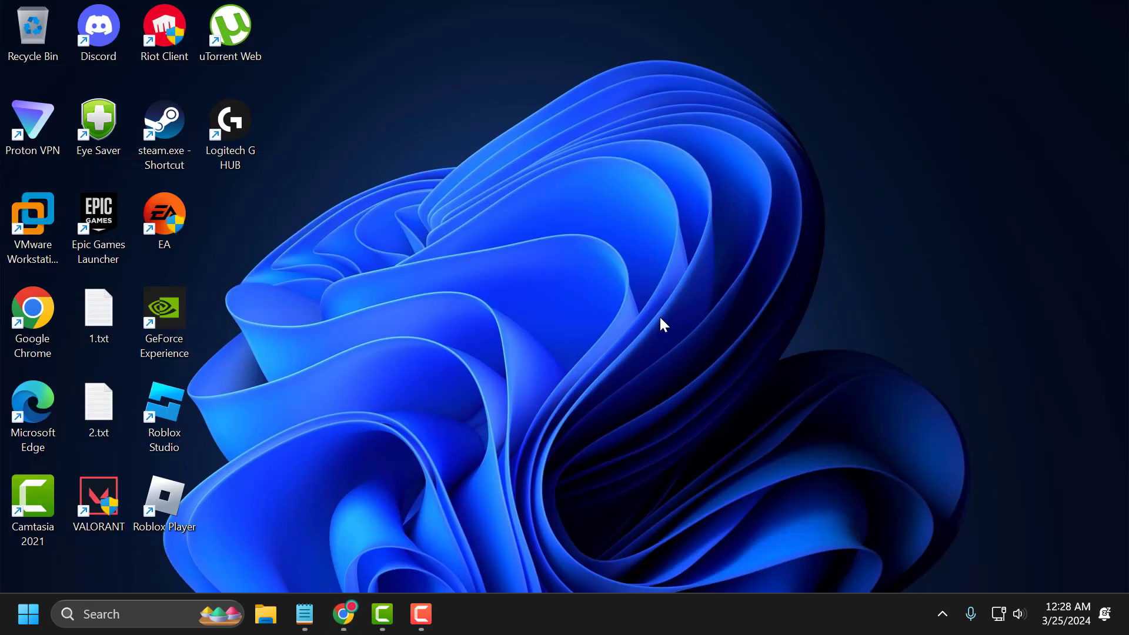